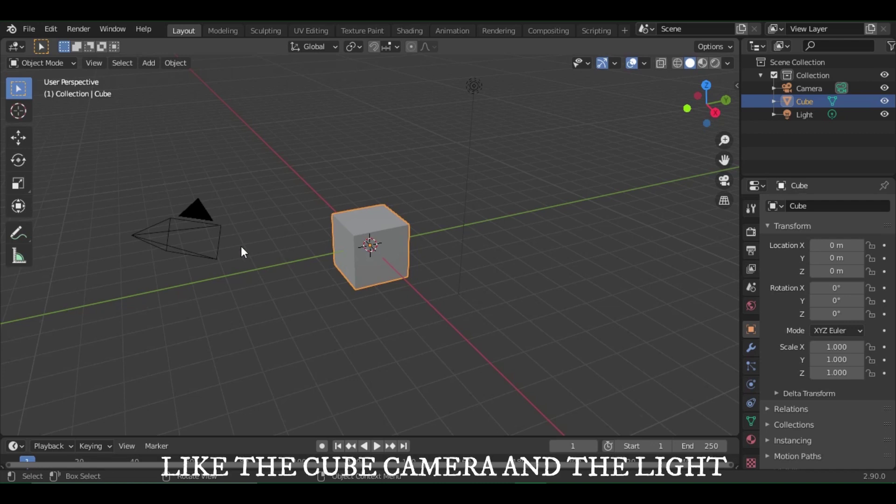
# Switch the cube to Edit Mode and return it to Object Mode.
pyautogui.click(178, 229)
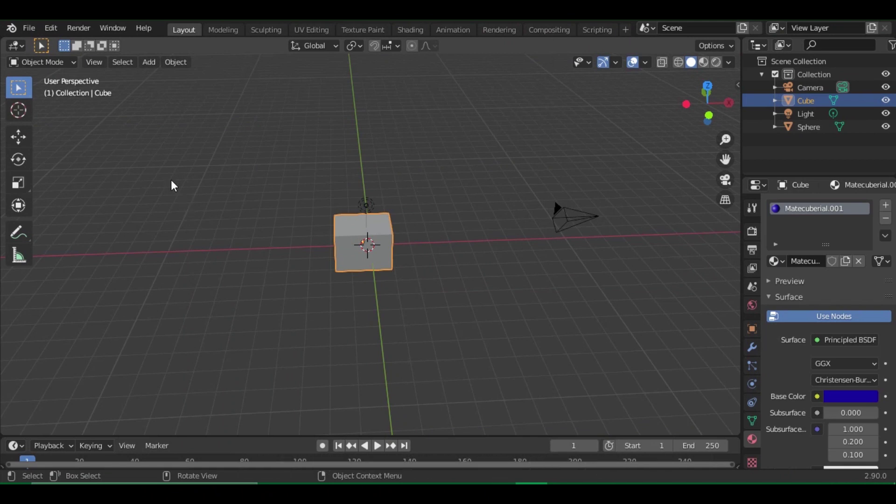
pyautogui.click(73, 63)
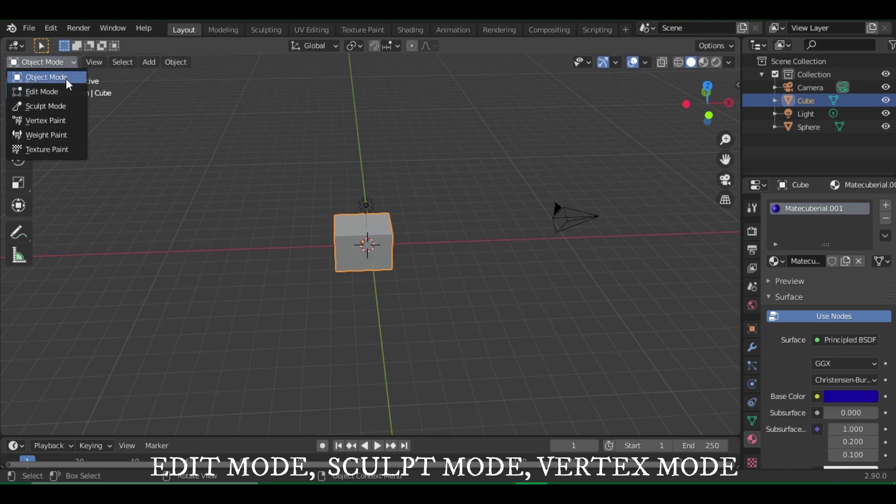
pyautogui.click(67, 93)
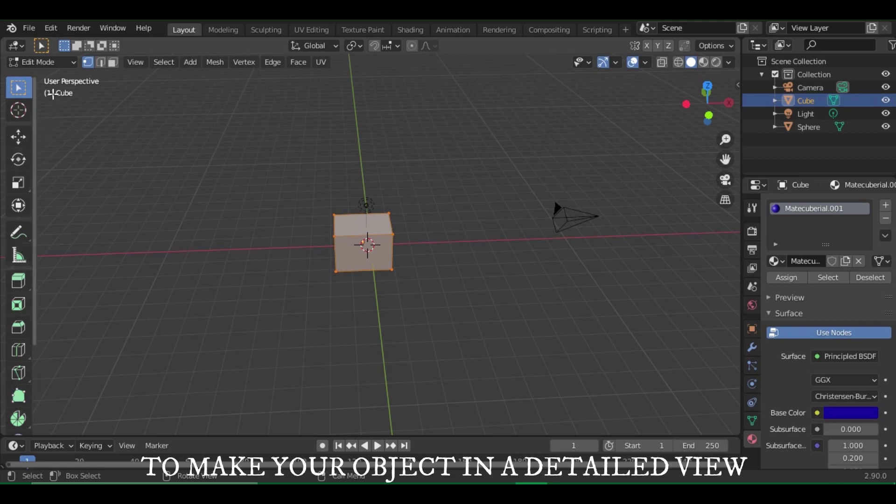
pyautogui.click(63, 65)
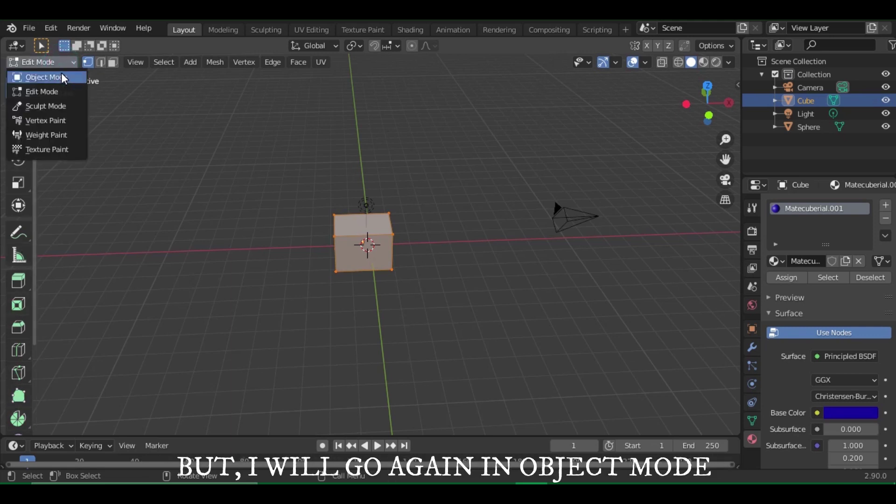
pyautogui.click(62, 79)
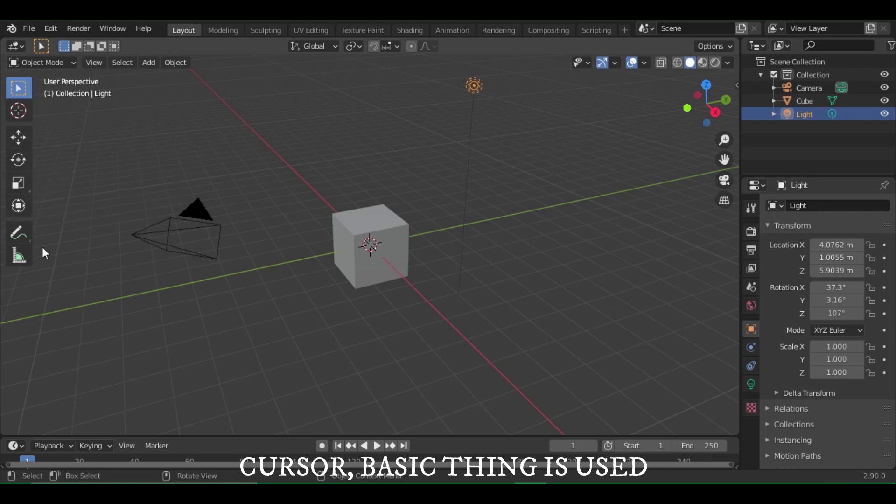
pyautogui.click(35, 28)
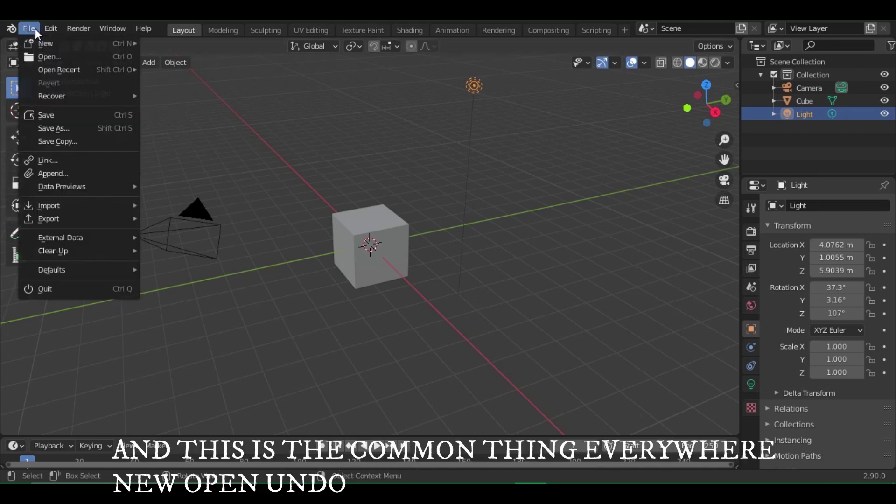
pyautogui.click(52, 29)
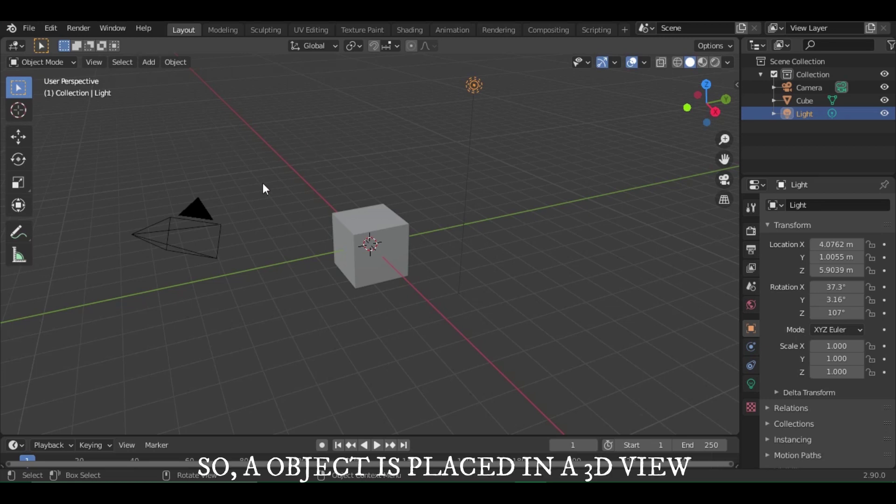
# Examine the cube from the top, back, front and right views and from several orbited perspective angles.
pyautogui.click(350, 228)
pyautogui.click(337, 315)
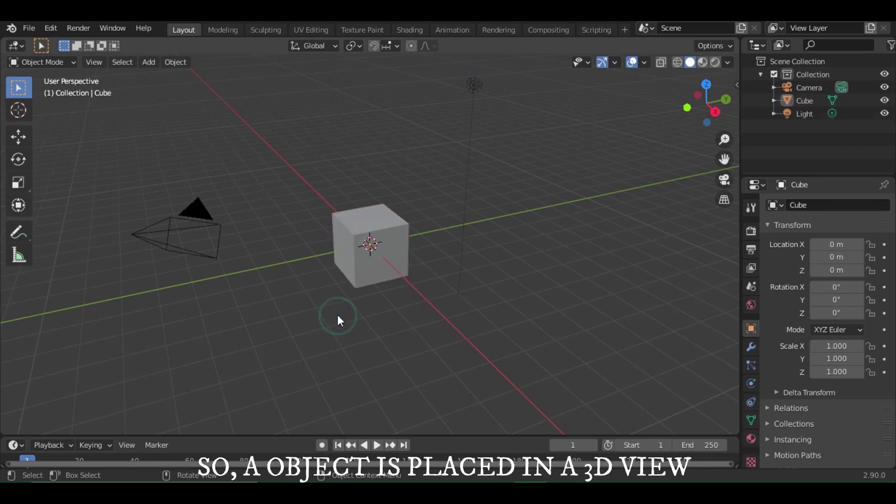
pyautogui.moveTo(339, 321); pyautogui.dragTo(322, 309, button='middle')
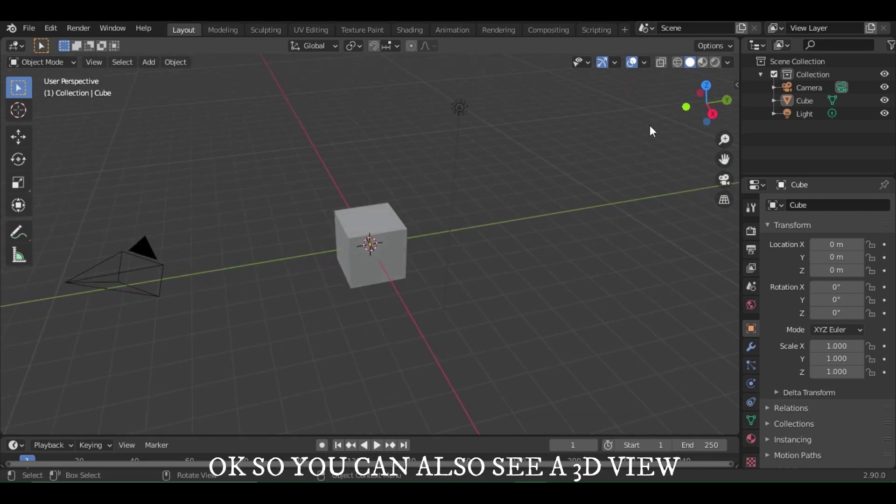
pyautogui.click(705, 87)
pyautogui.click(705, 86)
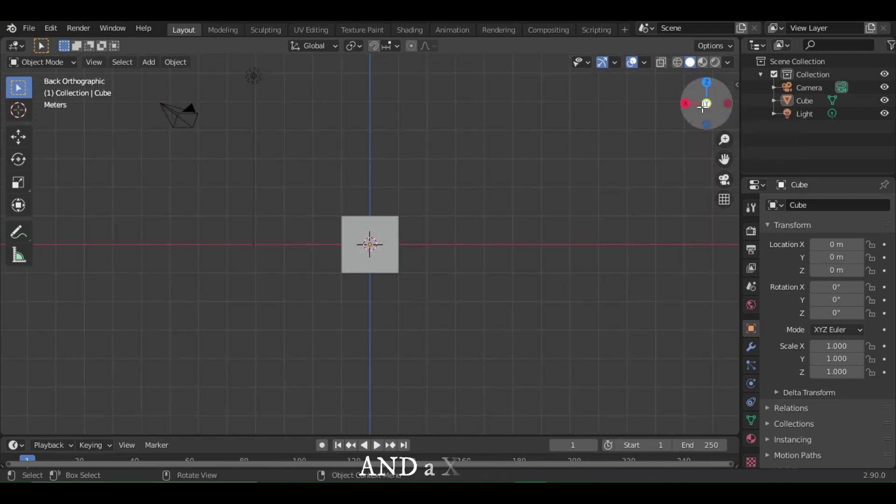
pyautogui.moveTo(535, 208); pyautogui.dragTo(505, 193, button='middle')
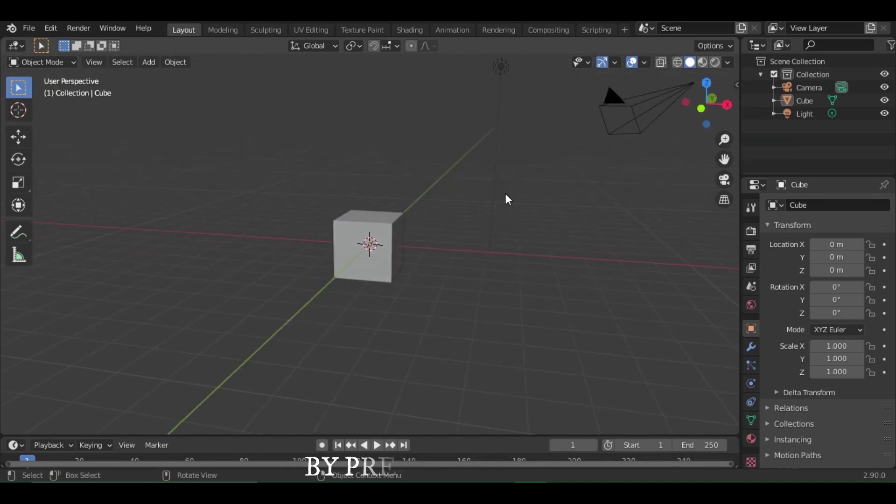
pyautogui.press('KP_5')
pyautogui.press('KP_1')
pyautogui.press('KP_3')
pyautogui.press('KP_7')
pyautogui.moveTo(465, 248); pyautogui.dragTo(460, 169, button='middle')
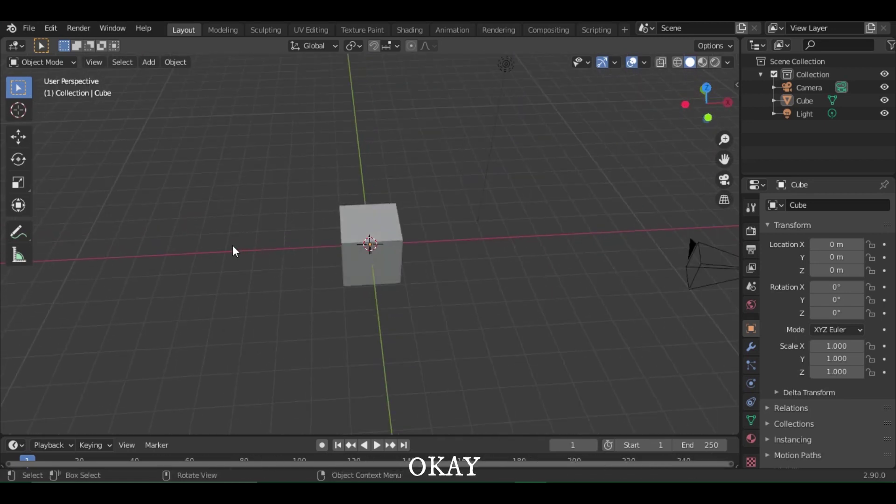
# Delete the default cube and add a UV sphere mesh to the scene.
pyautogui.moveTo(233, 246); pyautogui.dragTo(232, 216, button='middle')
pyautogui.click(385, 263)
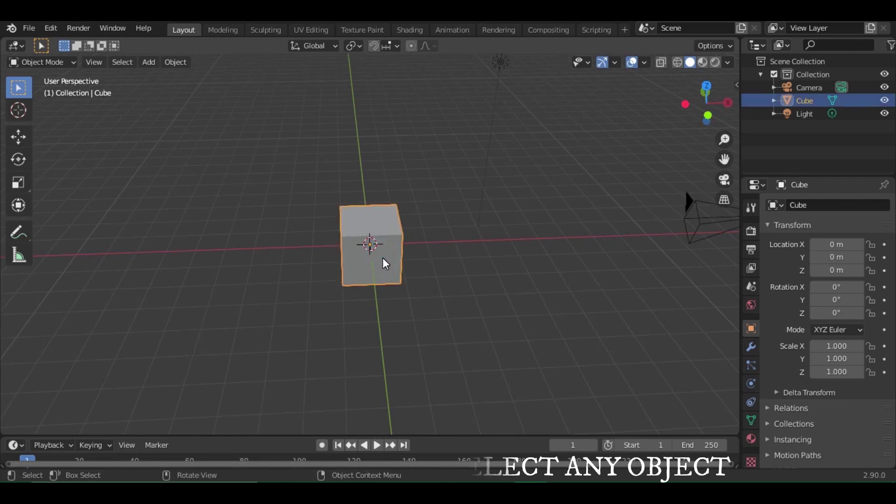
pyautogui.press('Delete')
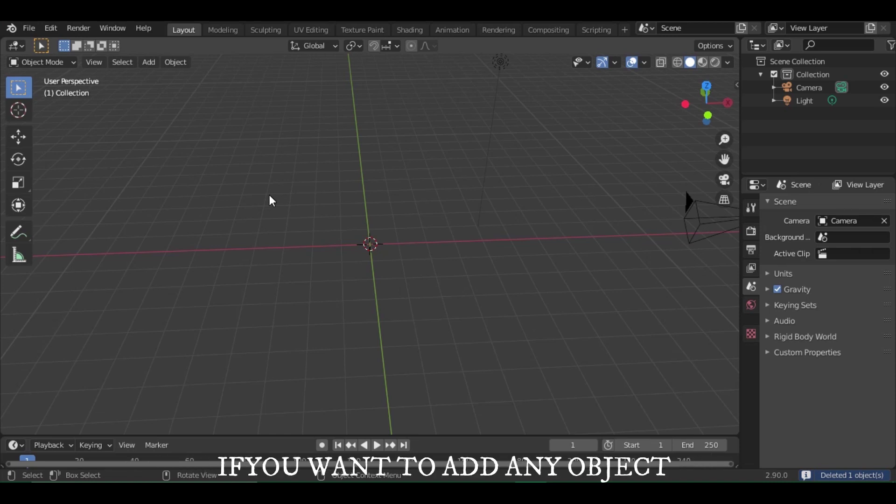
pyautogui.hotkey('shift', 'a')
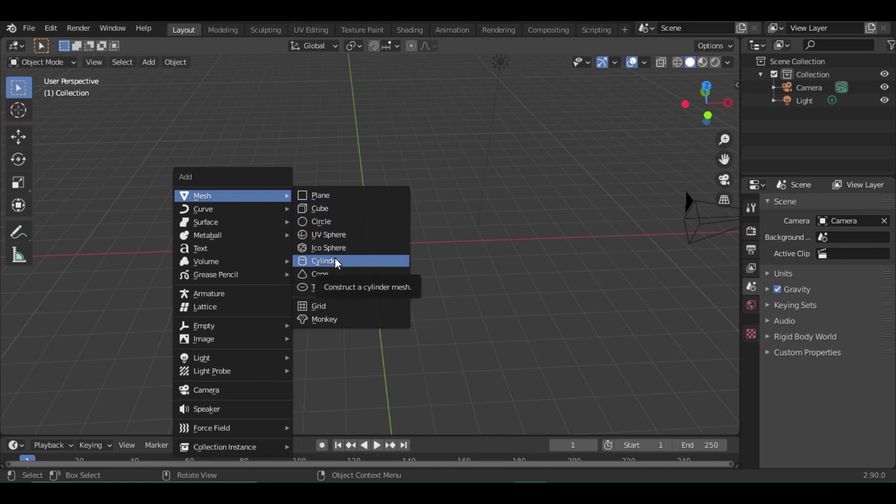
pyautogui.click(340, 235)
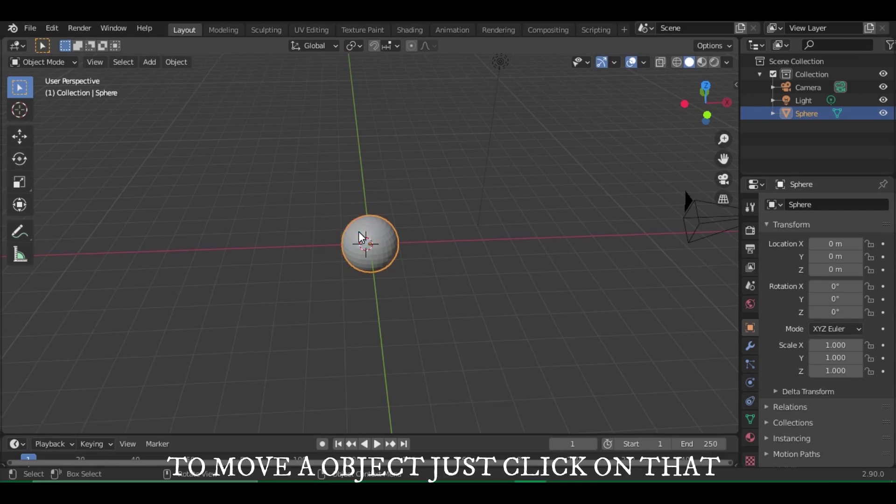
# Try moving the sphere along the X and Y axes, and place it about 0.22 m up along the Z axis.
pyautogui.press('g')
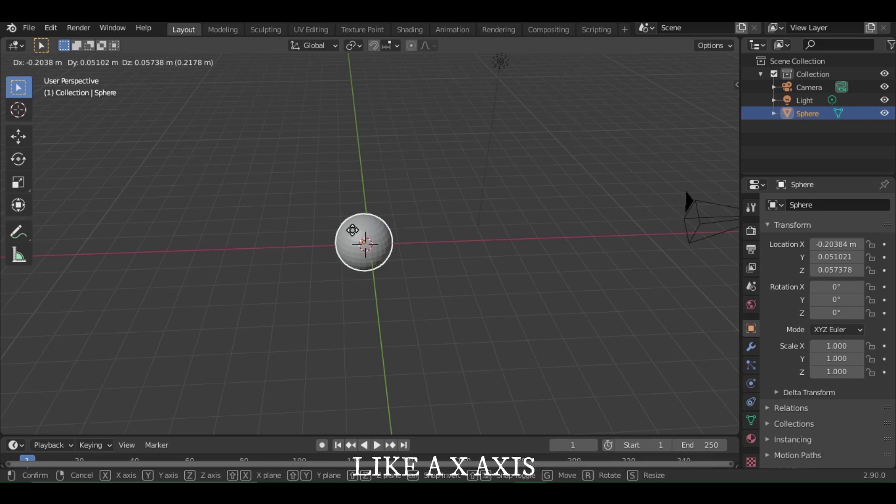
pyautogui.press('x')
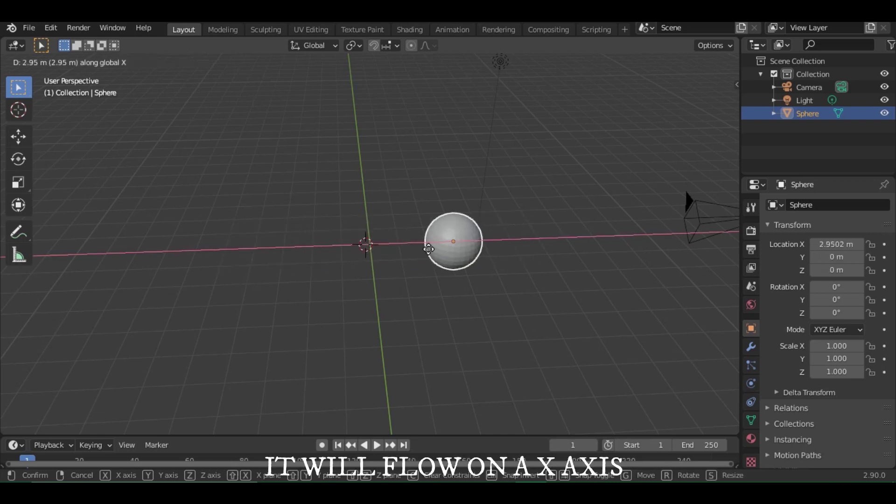
pyautogui.press('y')
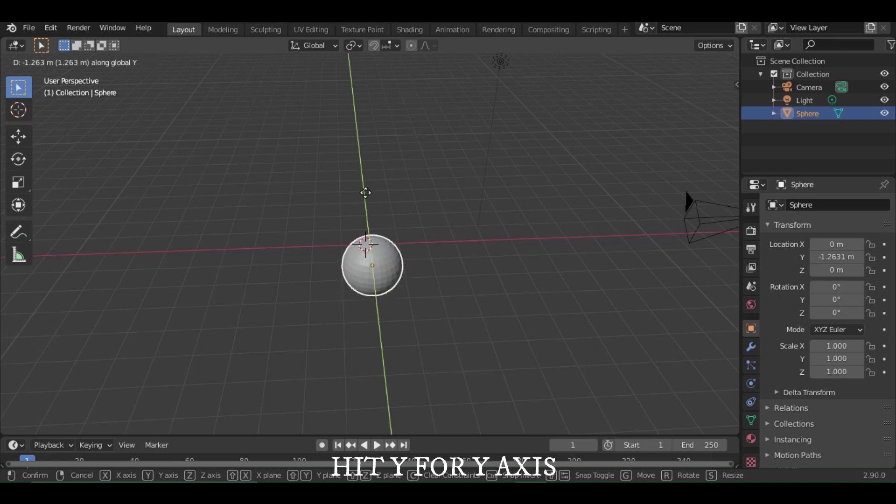
pyautogui.press('z')
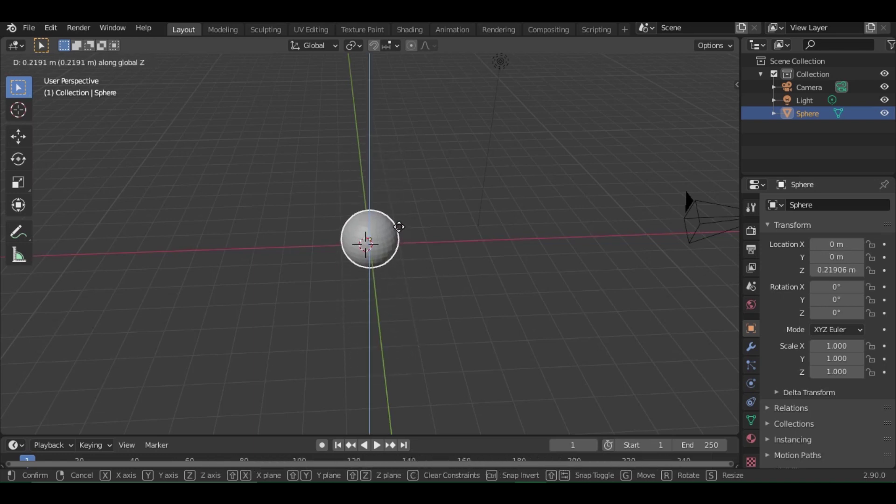
pyautogui.click(399, 226)
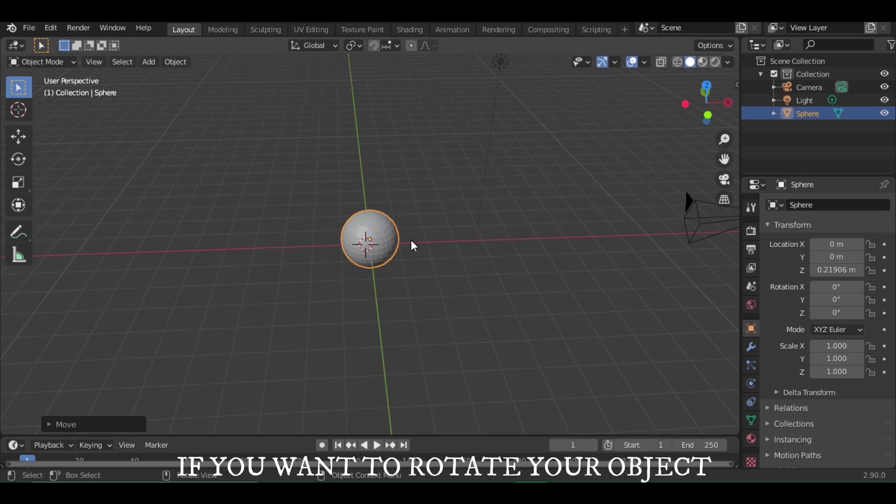
# Rotate the sphere freely in the current view by about -63 degrees.
pyautogui.click(381, 245)
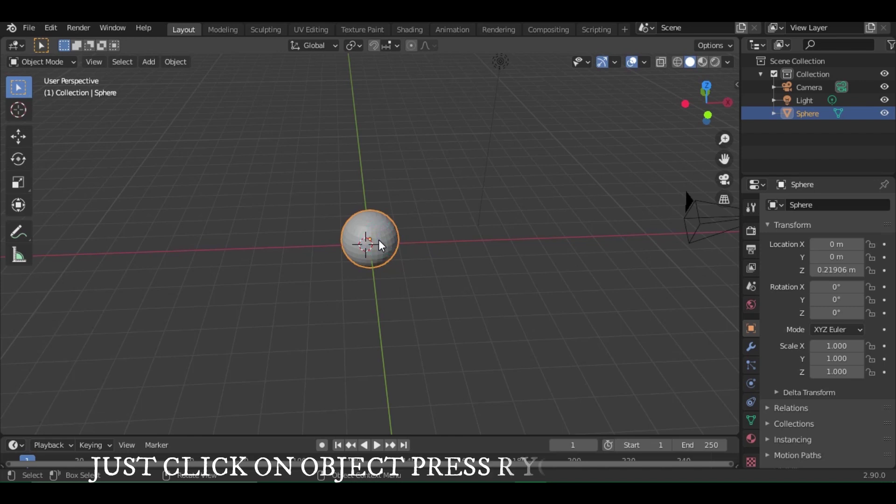
pyautogui.press('r')
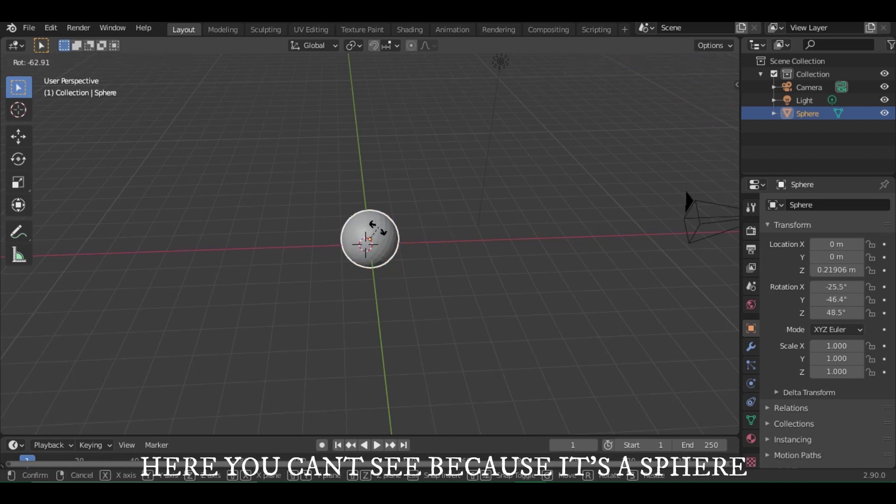
pyautogui.click(380, 232)
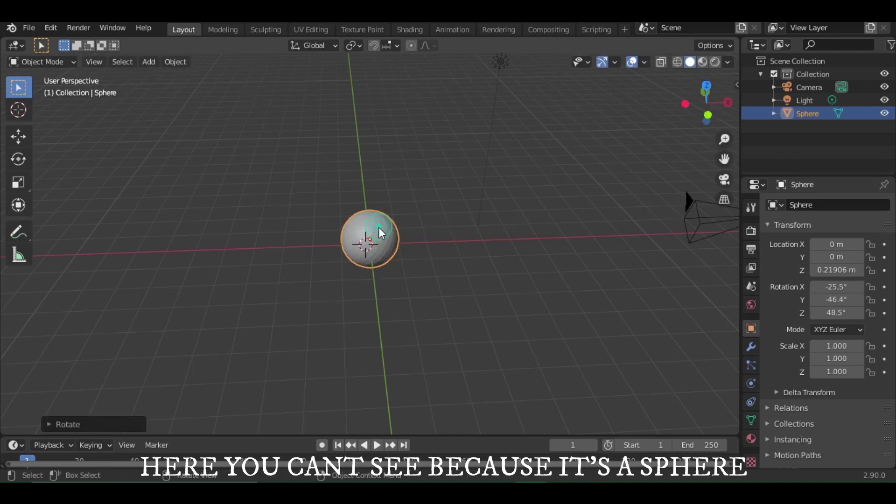
# Deselect the sphere and add a cube mesh to the scene.
pyautogui.click(242, 167)
pyautogui.hotkey('shift', 'a')
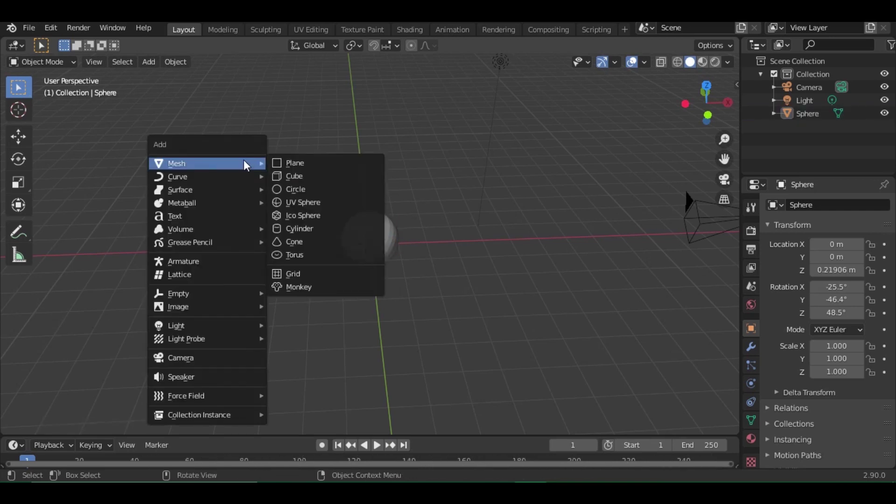
pyautogui.click(277, 176)
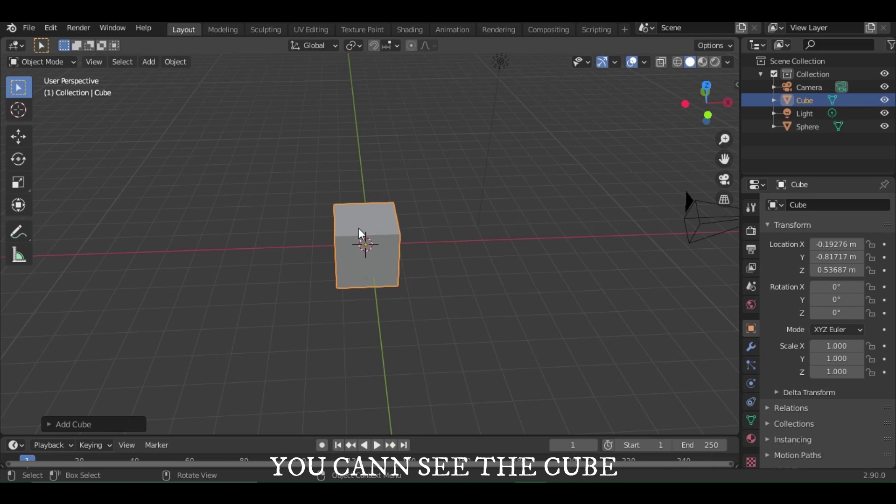
# Try rotating the new cube freely and around the global X, Y and Z axes.
pyautogui.press('r')
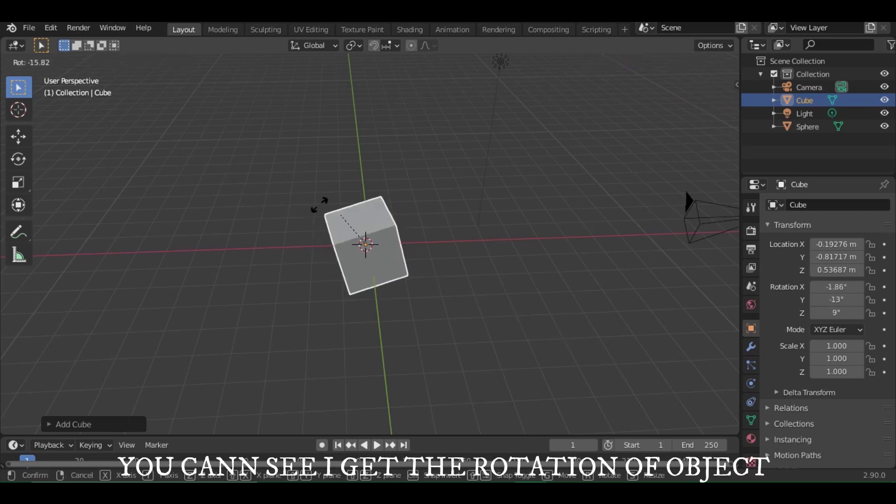
pyautogui.press('Escape')
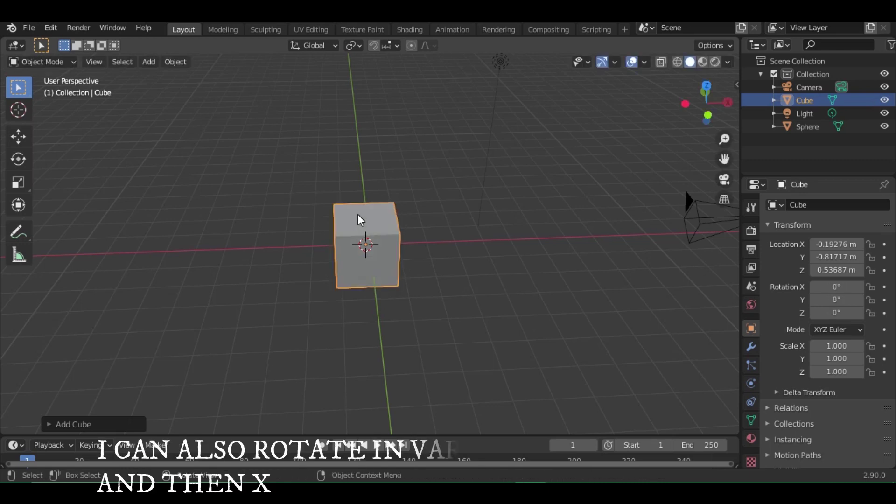
pyautogui.press('r')
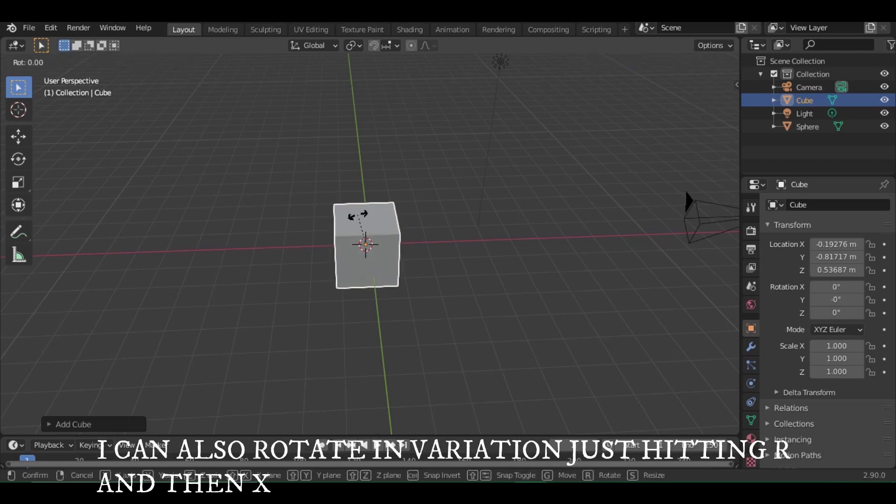
pyautogui.press('x')
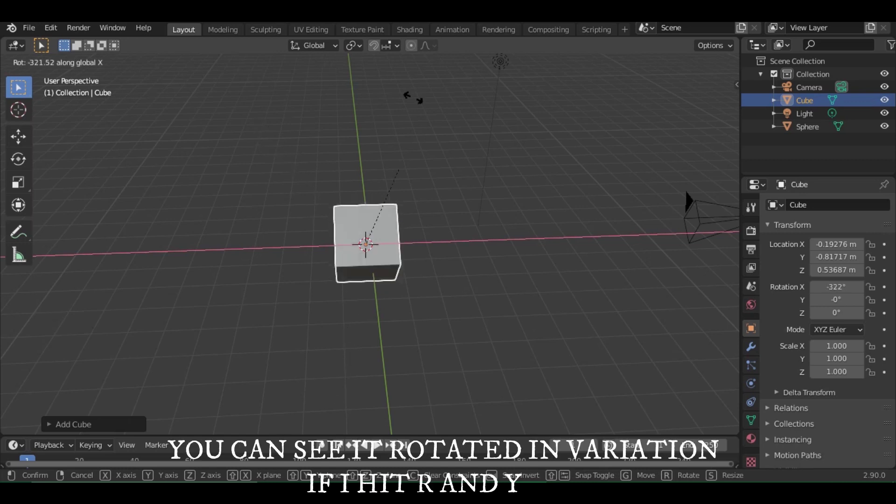
pyautogui.press('y')
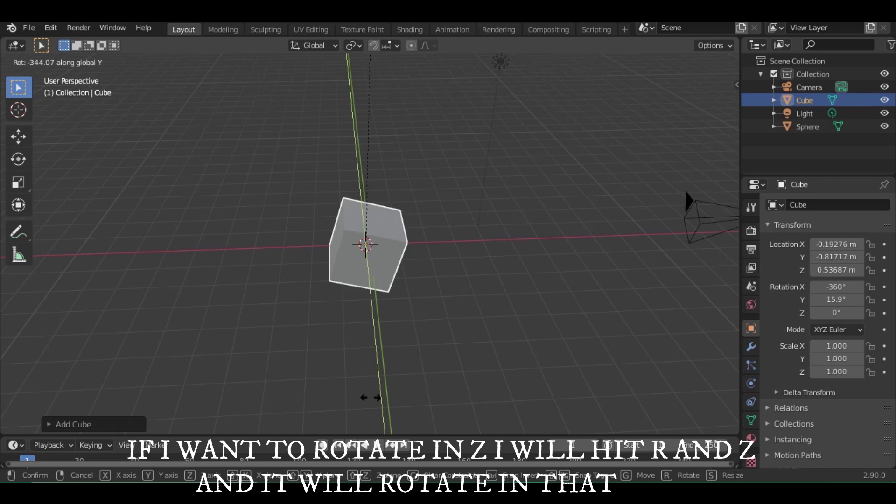
pyautogui.press('z')
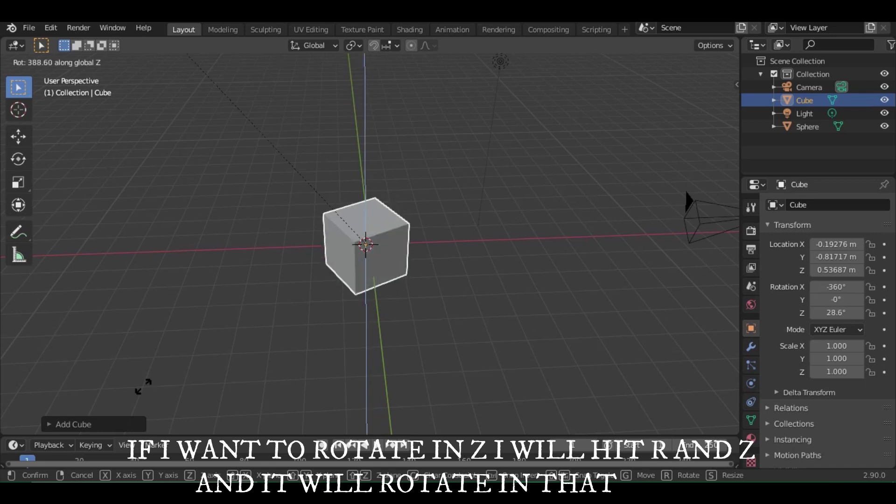
pyautogui.press('Escape')
# Try scaling the cube up uniformly, first freely and then by a factor of 2.
pyautogui.click(381, 247)
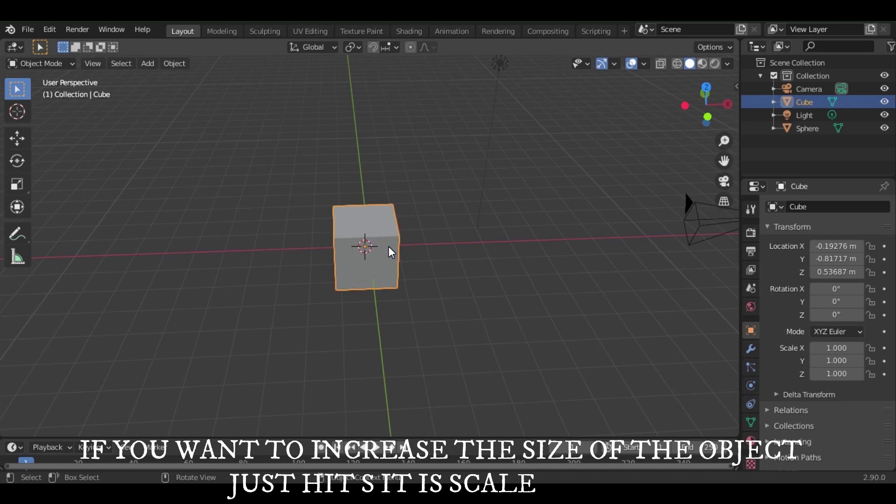
pyautogui.press('s')
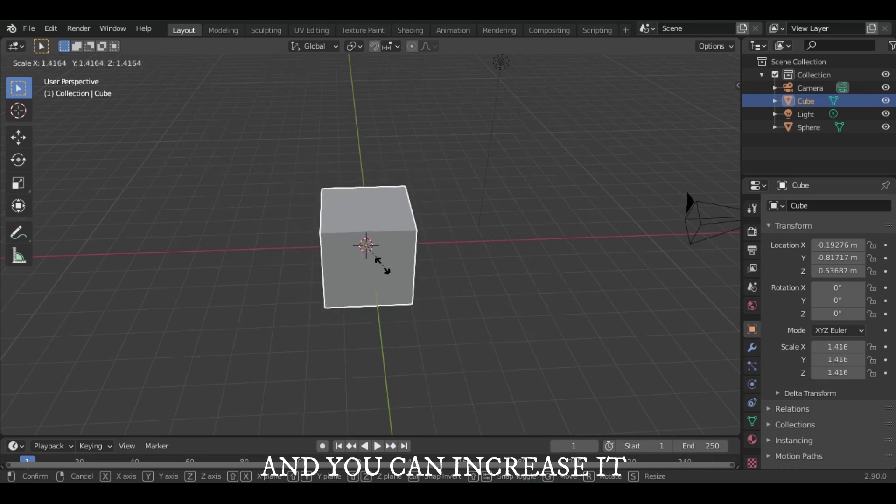
pyautogui.press('2')
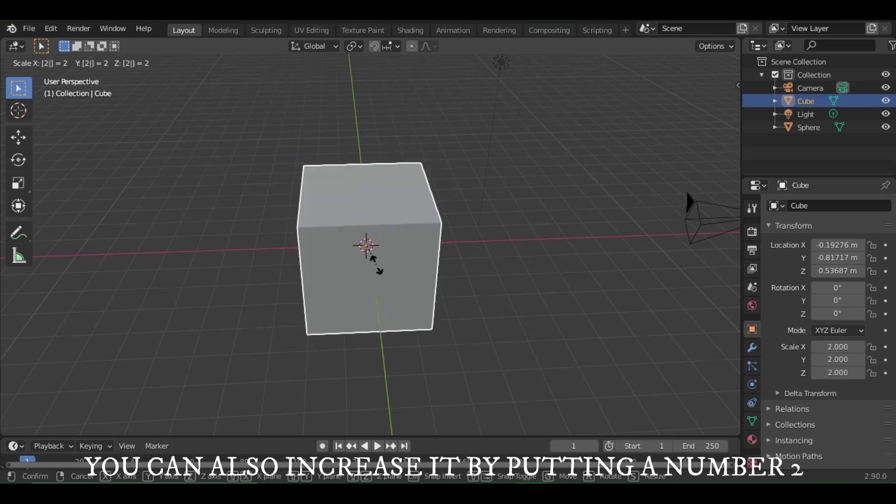
pyautogui.press('Escape')
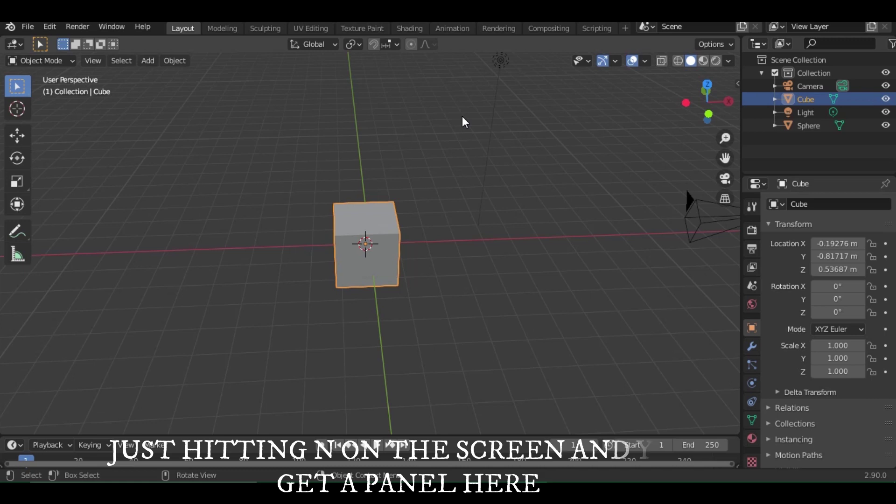
# Adjust the cube's X location to about -0.413 m, Y location to about -0.547 m, X rotation to -0.7° and X scale to 1.35.
pyautogui.press('n')
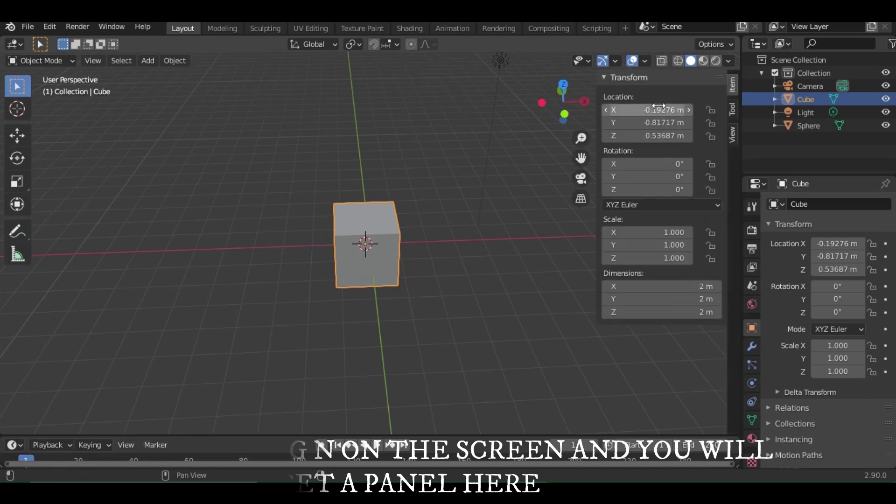
pyautogui.moveTo(661, 110)
pyautogui.mouseDown()
pyautogui.moveTo(639, 110)
pyautogui.moveTo(663, 110)
pyautogui.mouseUp()
pyautogui.moveTo(653, 164); pyautogui.dragTo(652, 164)
pyautogui.moveTo(656, 232)
pyautogui.mouseDown()
pyautogui.moveTo(672, 232)
pyautogui.moveTo(663, 232)
pyautogui.mouseUp()
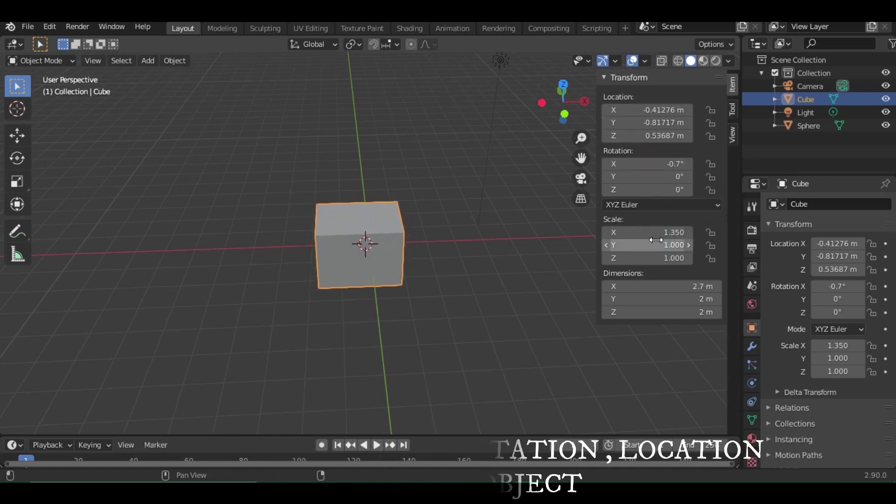
pyautogui.click(539, 263)
pyautogui.moveTo(840, 260); pyautogui.dragTo(849, 258)
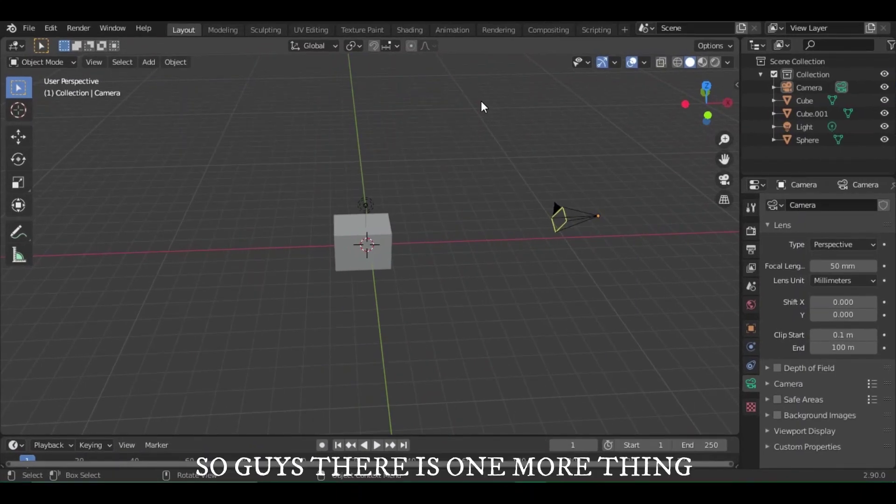
# Duplicate the cube and place the copy about 3.2 m away, above the original in the current view.
pyautogui.click(381, 230)
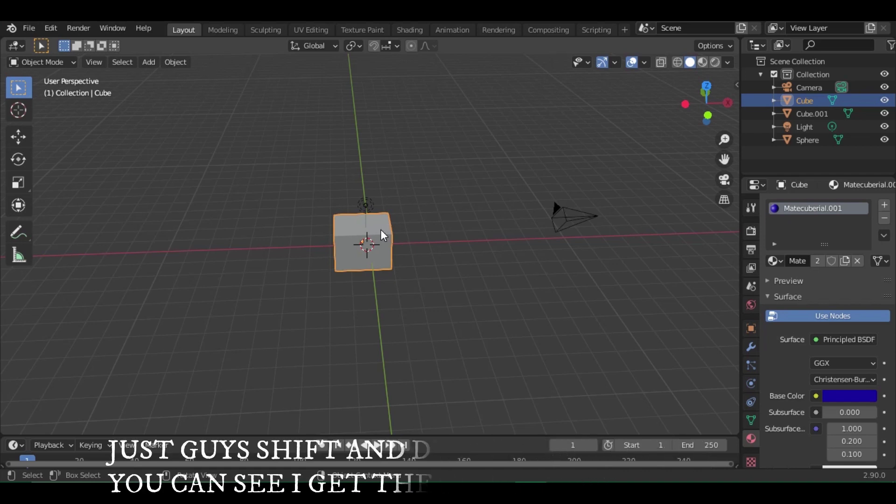
pyautogui.hotkey('shift', 'd')
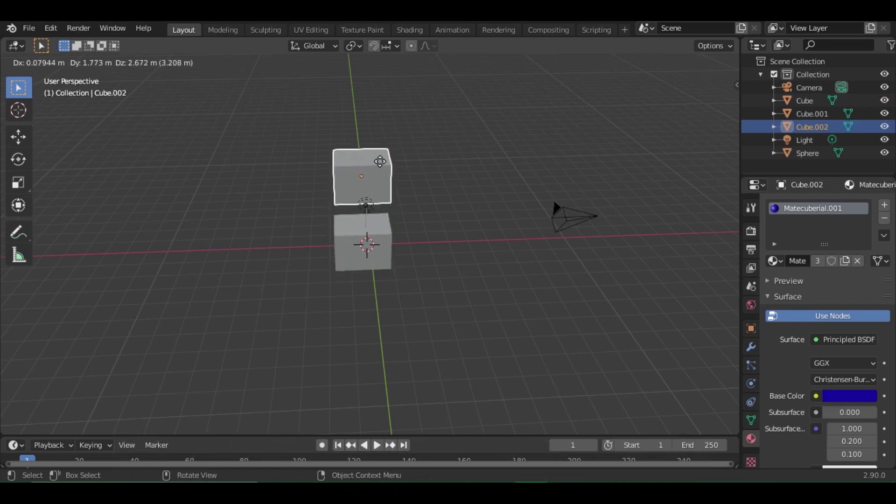
pyautogui.click(380, 159)
# View the scene through the camera, return to the perspective view, and enter the camera view again.
pyautogui.scroll(3, 372, 230)
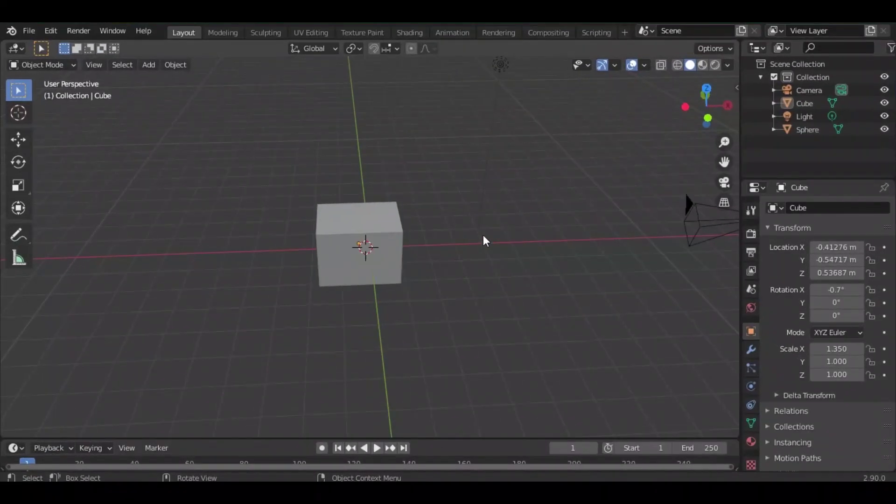
pyautogui.scroll(-2, 483, 239)
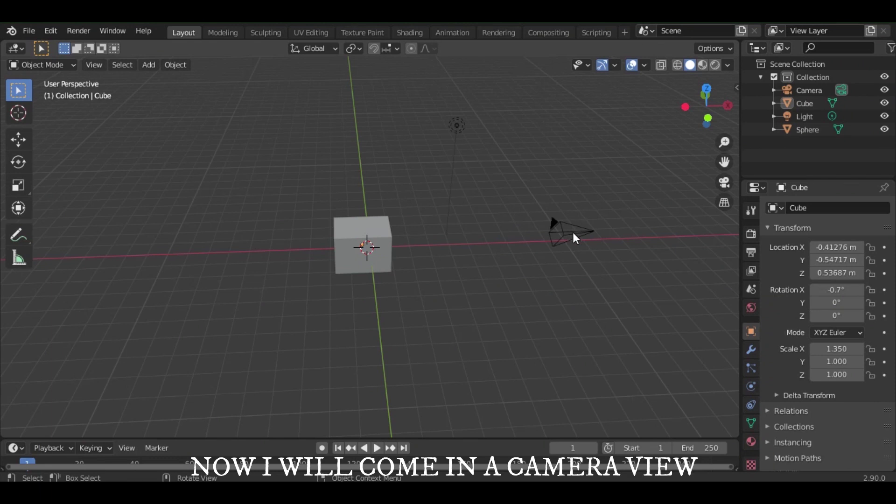
pyautogui.click(717, 181)
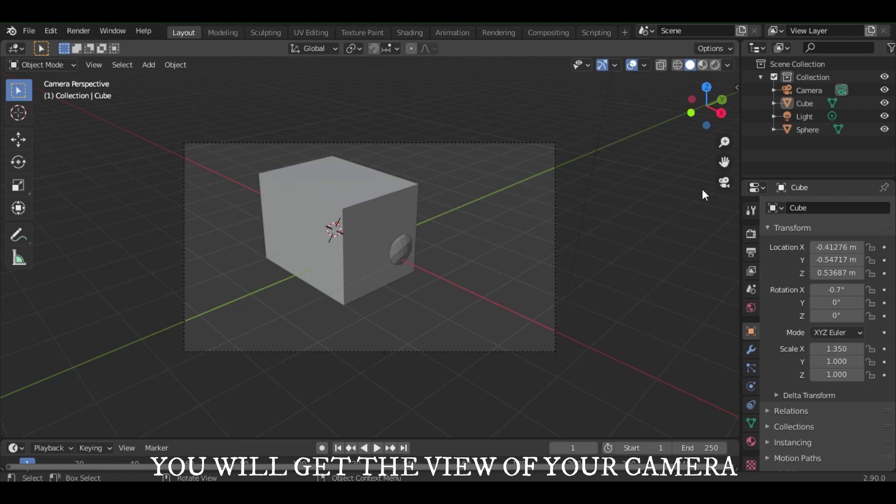
pyautogui.click(723, 183)
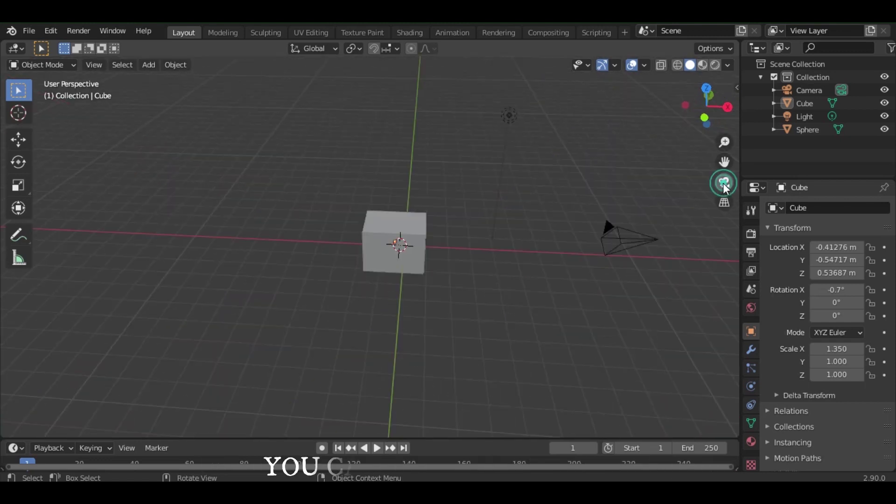
pyautogui.press('KP_0')
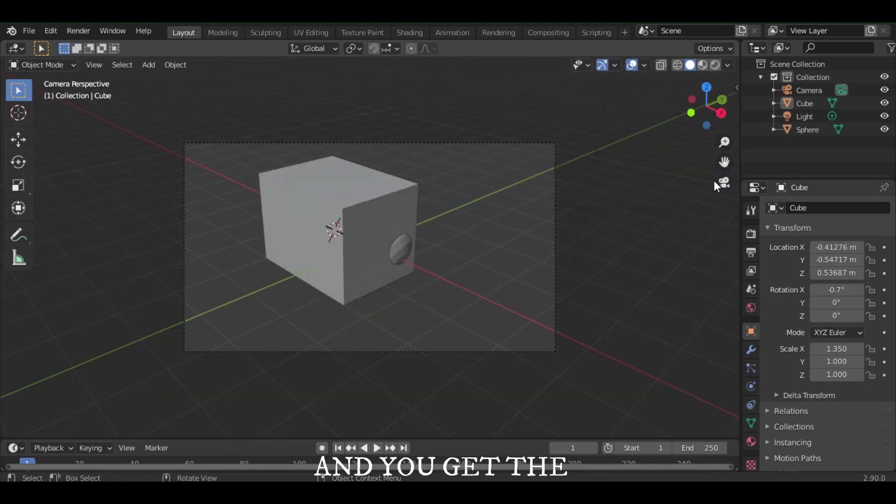
# Try moving the camera along the X and Y axes, and raise it along the Z axis to about 5.45 m.
pyautogui.click(529, 142)
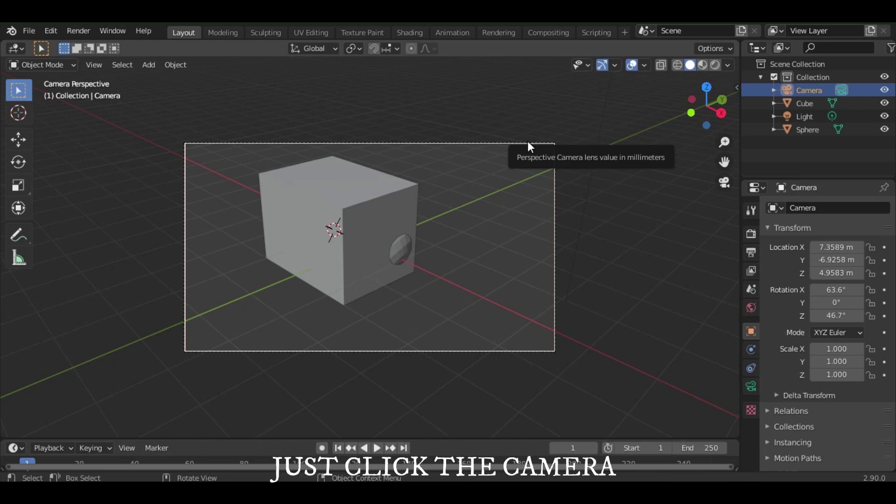
pyautogui.press('g')
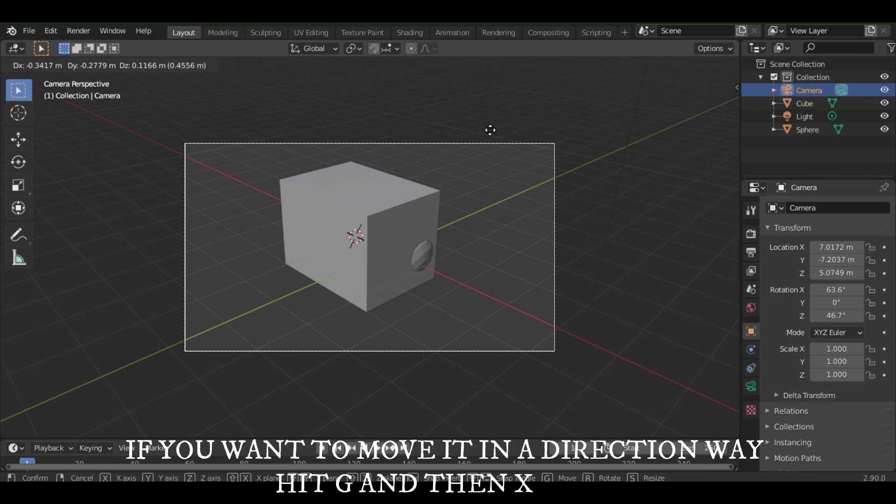
pyautogui.press('x')
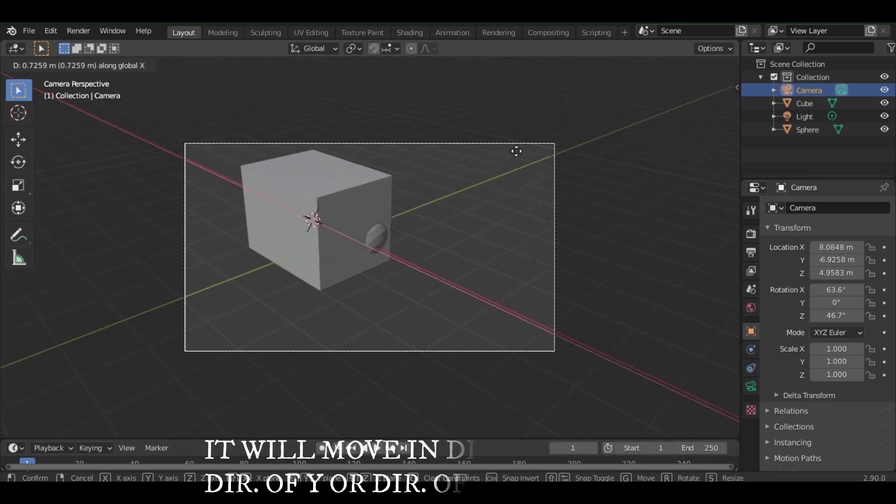
pyautogui.press('y')
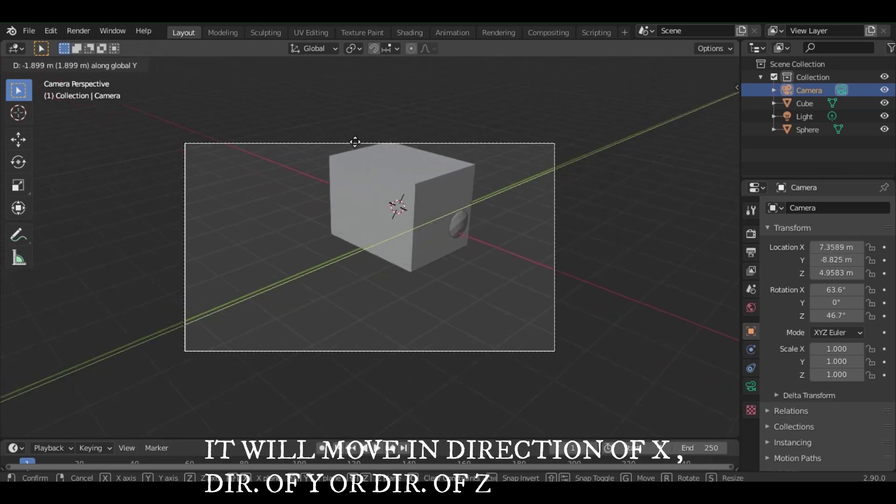
pyautogui.press('z')
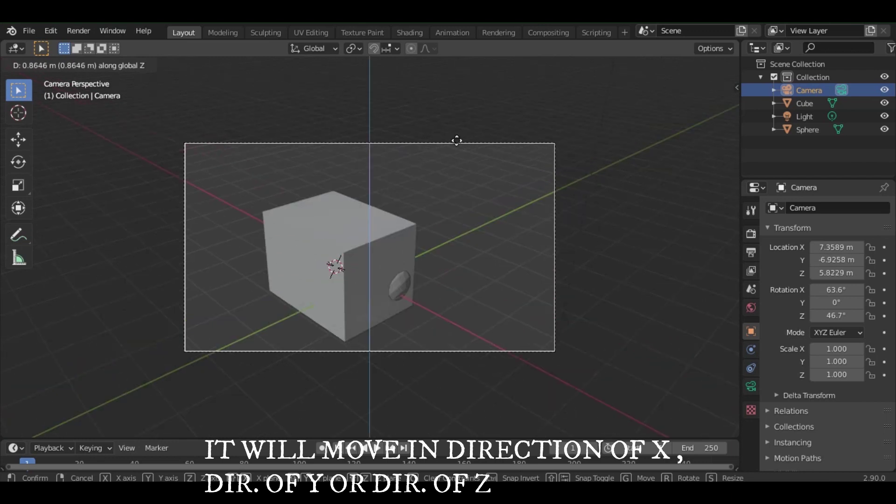
pyautogui.click(434, 100)
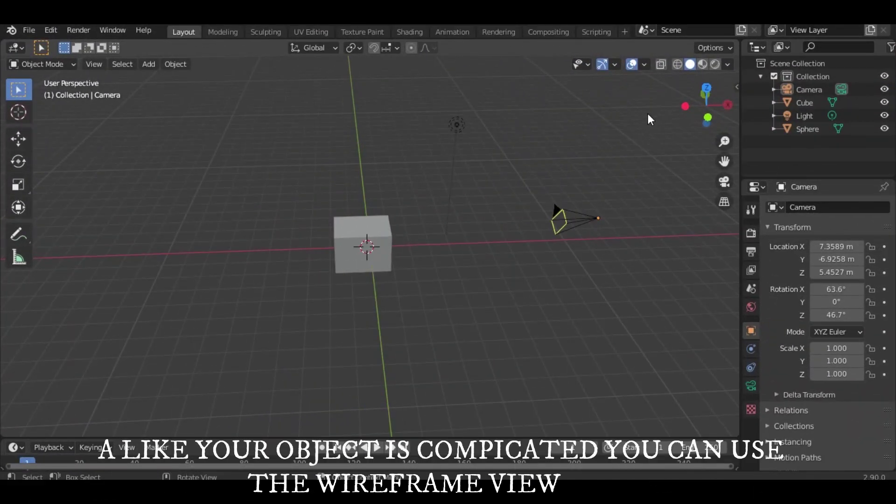
# Show the scene in wireframe shading and switch the viewport to Material Preview shading.
pyautogui.click(675, 64)
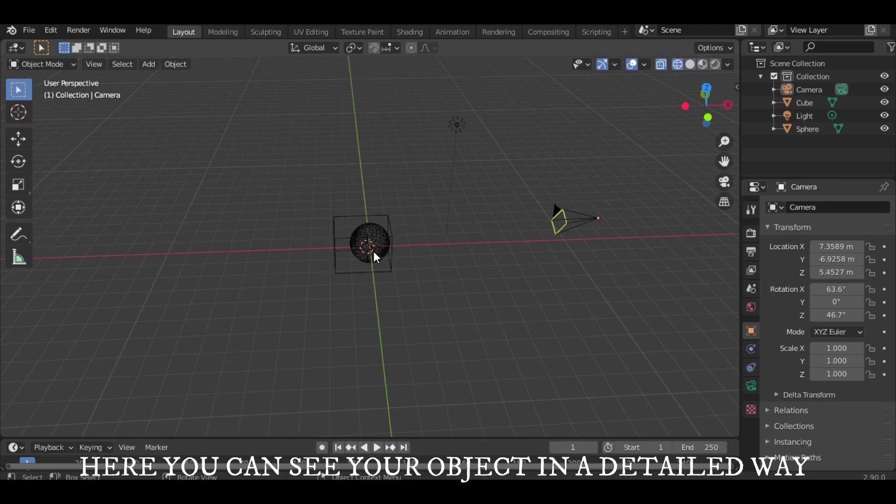
pyautogui.click(693, 62)
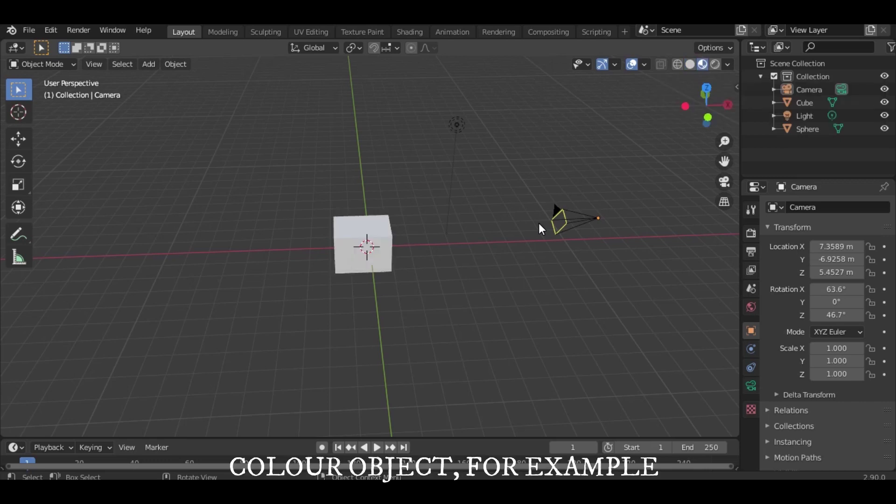
# Add a new material to the cube and rename it Matecuberial.001.
pyautogui.click(351, 247)
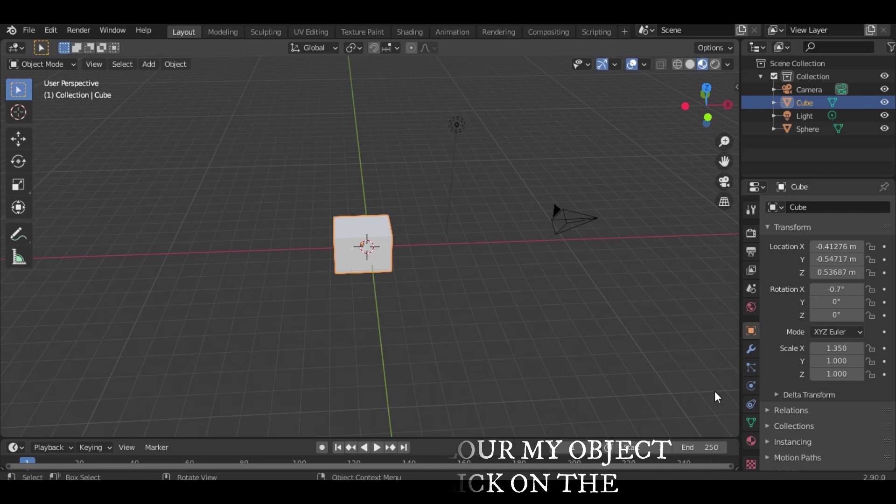
pyautogui.click(750, 443)
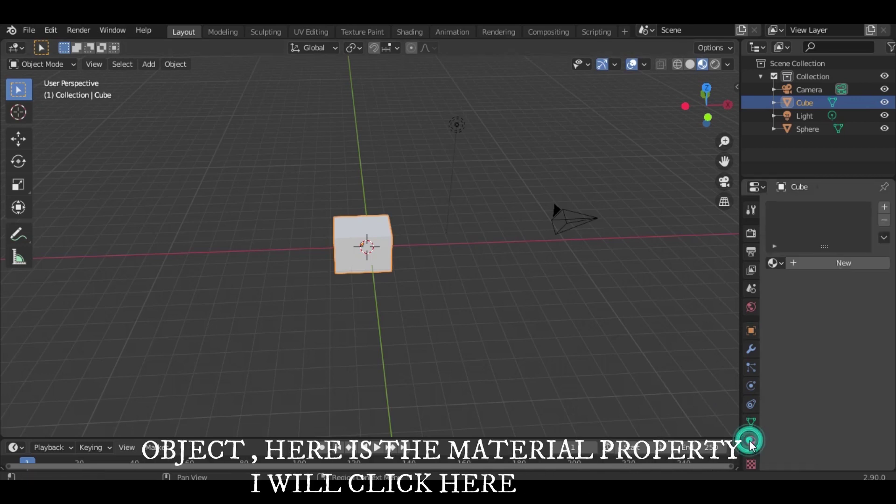
pyautogui.click(794, 261)
pyautogui.click(795, 262)
pyautogui.click(795, 263)
pyautogui.write('sama')
pyautogui.press('BackSpace')
pyautogui.press('BackSpace')
pyautogui.press('BackSpace')
pyautogui.press('BackSpace')
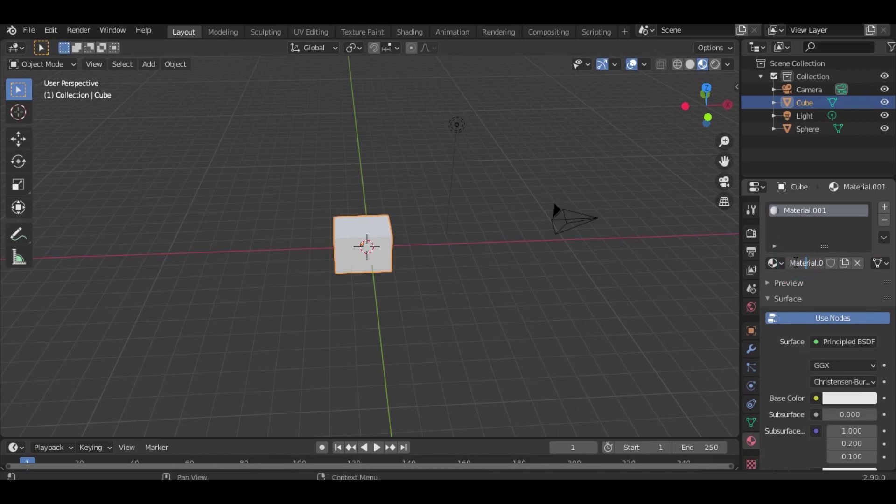
pyautogui.write('cube')
pyautogui.press('Return')
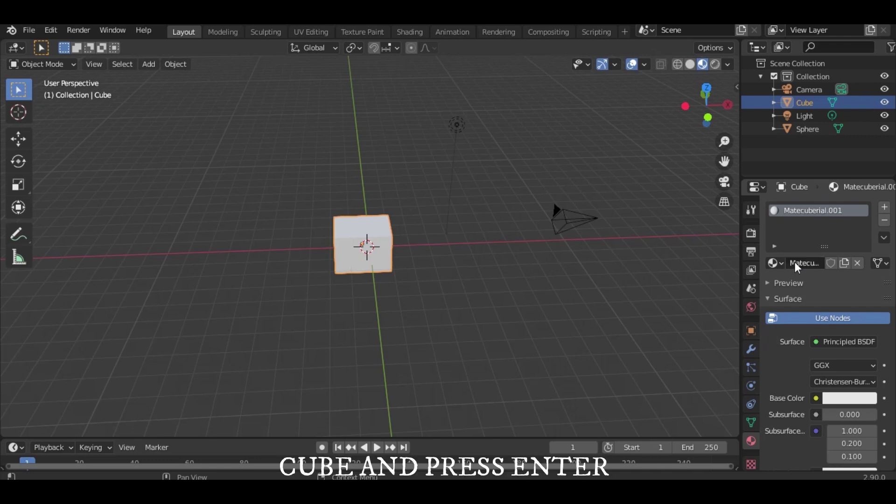
# Set the cube material's base color to dark blue with hue 0.691, saturation 1.000 and value 0.647.
pyautogui.click(847, 398)
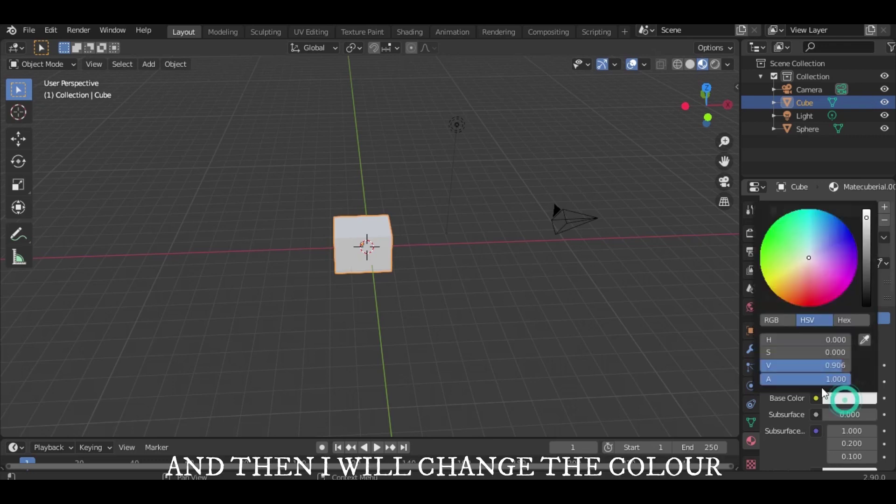
pyautogui.moveTo(803, 301)
pyautogui.mouseDown()
pyautogui.moveTo(853, 236)
pyautogui.moveTo(850, 280)
pyautogui.moveTo(867, 236)
pyautogui.moveTo(867, 264)
pyautogui.moveTo(866, 243)
pyautogui.mouseUp()
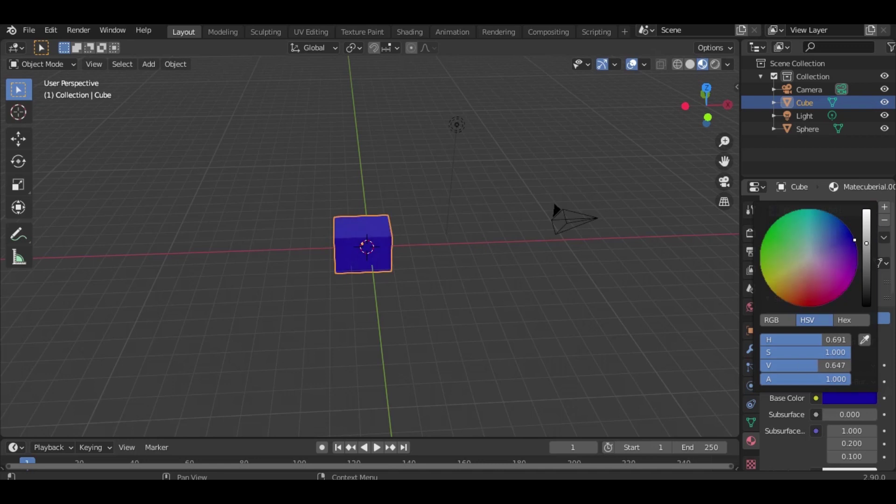
pyautogui.click(477, 291)
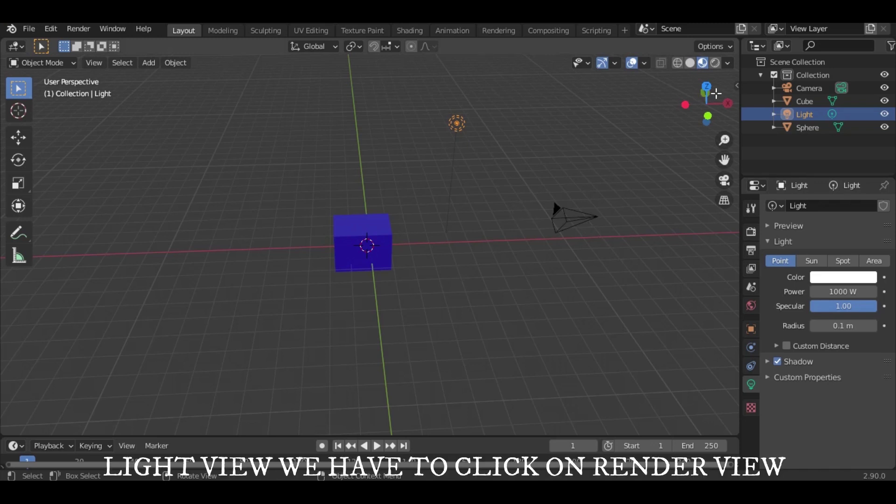
# Switch the viewport to Rendered shading and try the Sun, Spot and Area types on the light before returning it to Point.
pyautogui.click(714, 62)
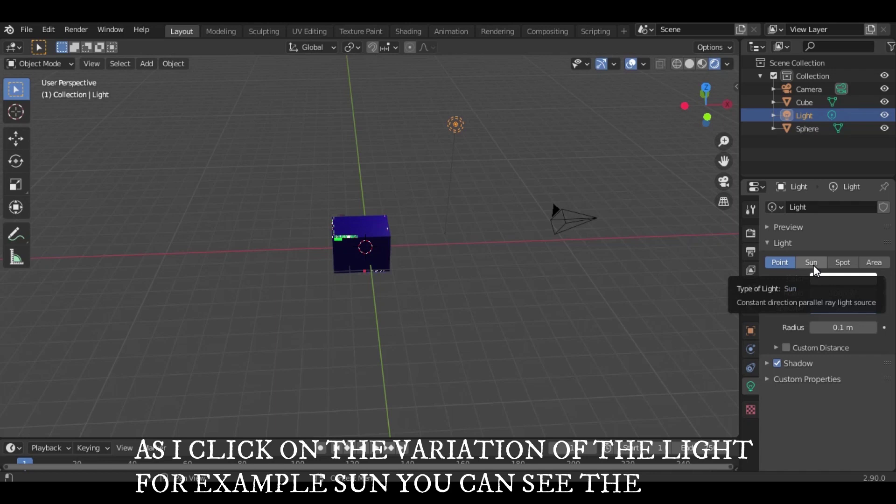
pyautogui.click(811, 263)
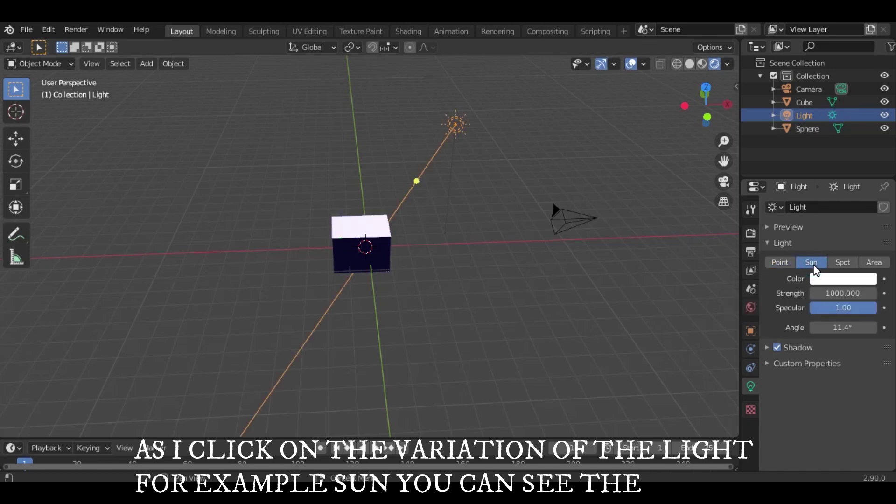
pyautogui.click(837, 262)
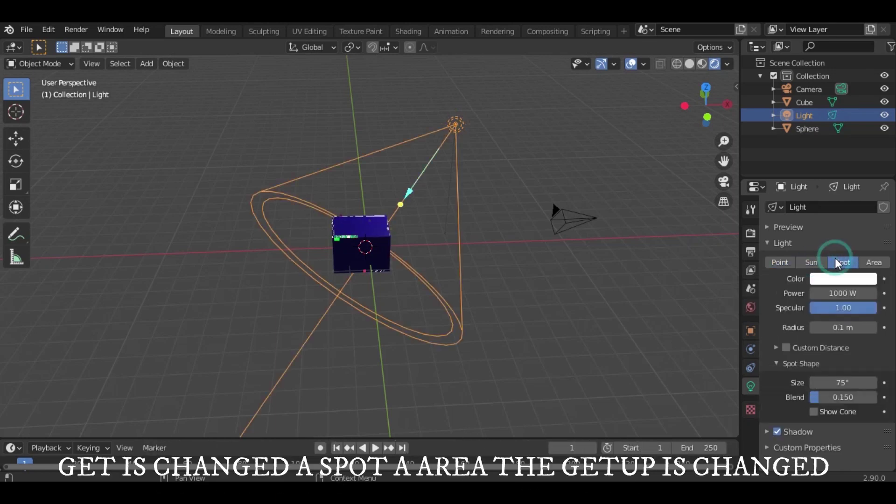
pyautogui.click(873, 263)
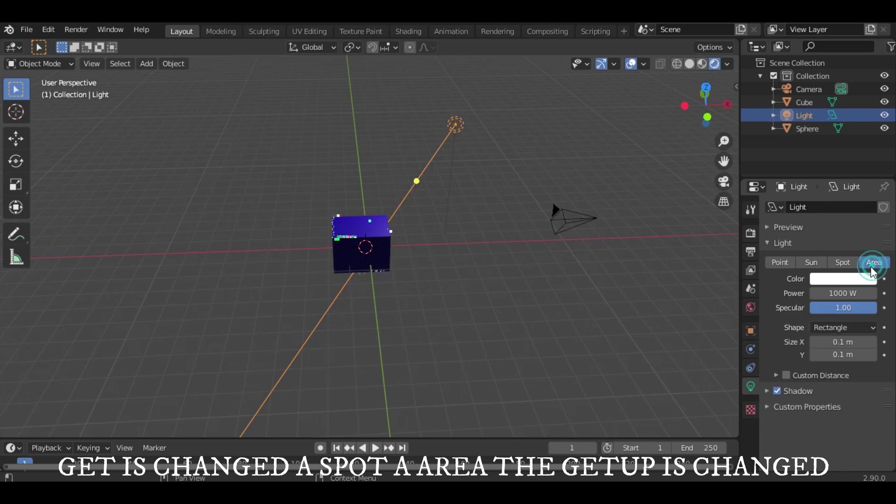
pyautogui.click(776, 262)
# Tint the point light a pale warm white and try a power of 100 W before setting it back to 1000 W.
pyautogui.click(830, 278)
pyautogui.moveTo(805, 158)
pyautogui.mouseDown()
pyautogui.moveTo(795, 170)
pyautogui.moveTo(803, 161)
pyautogui.mouseUp()
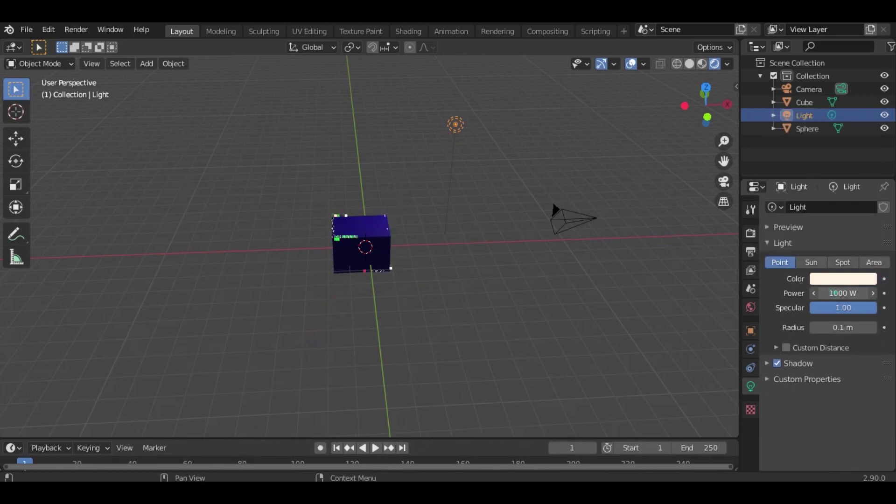
pyautogui.click(831, 292)
pyautogui.write('100')
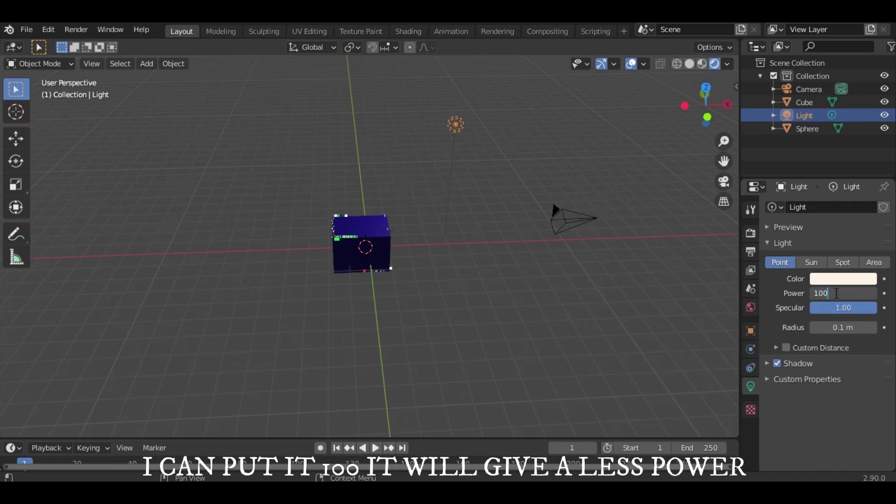
pyautogui.press('Return')
pyautogui.click(839, 292)
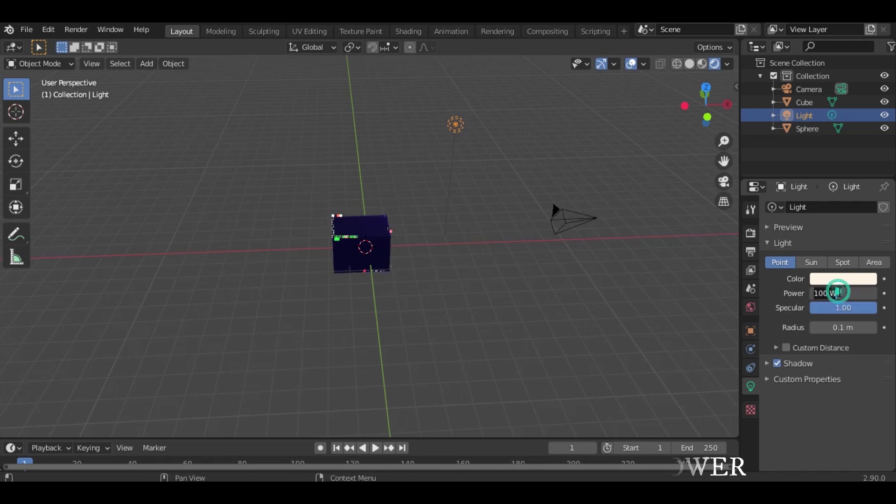
pyautogui.write('1000')
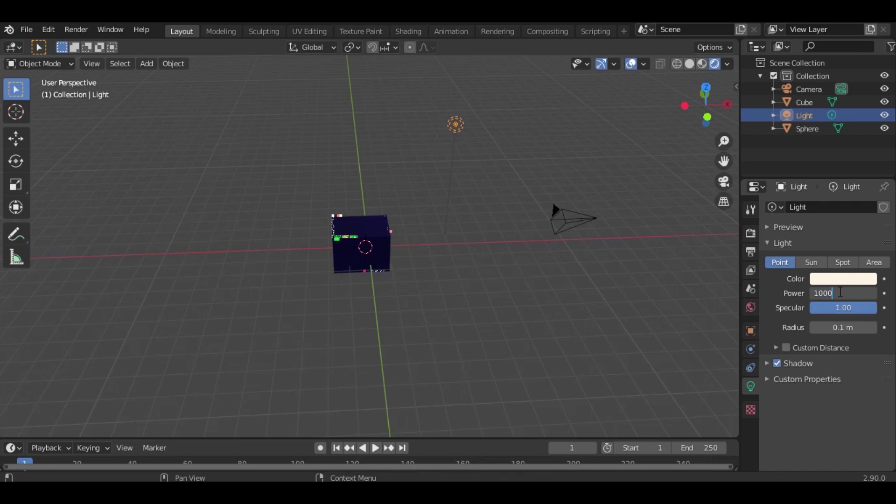
pyautogui.press('Return')
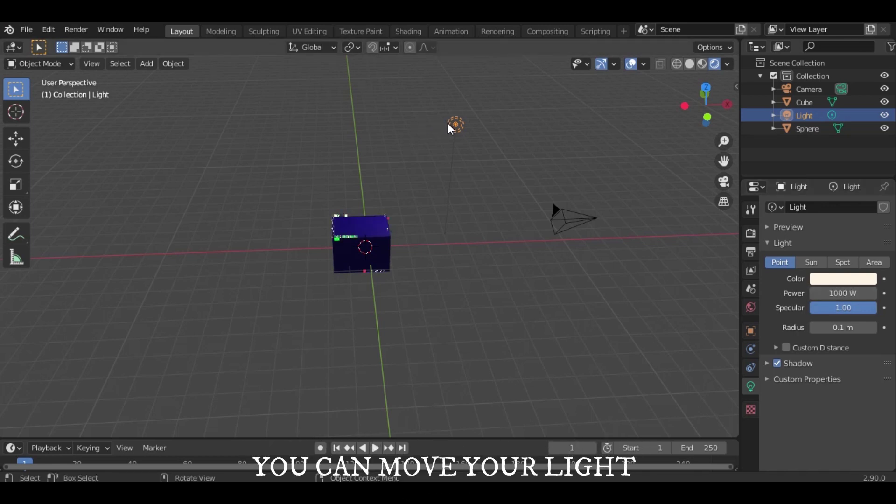
# Move the light to just above the top face of the cube and deselect it.
pyautogui.press('g')
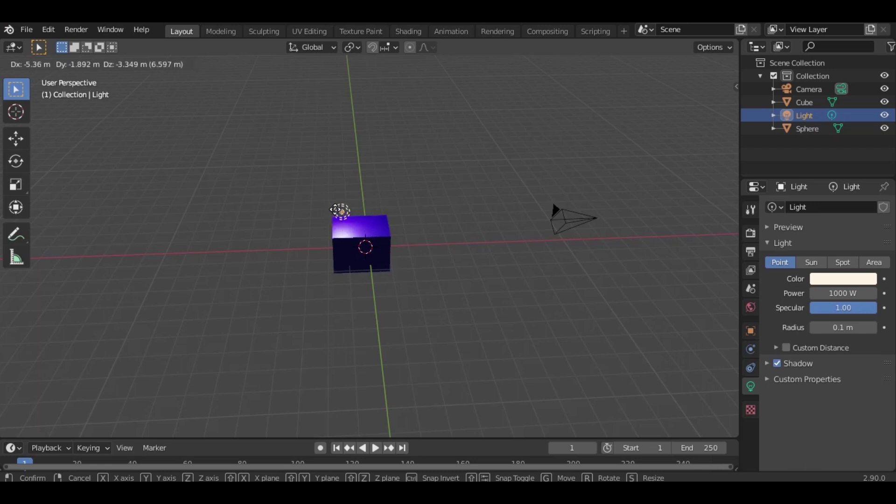
pyautogui.click(362, 207)
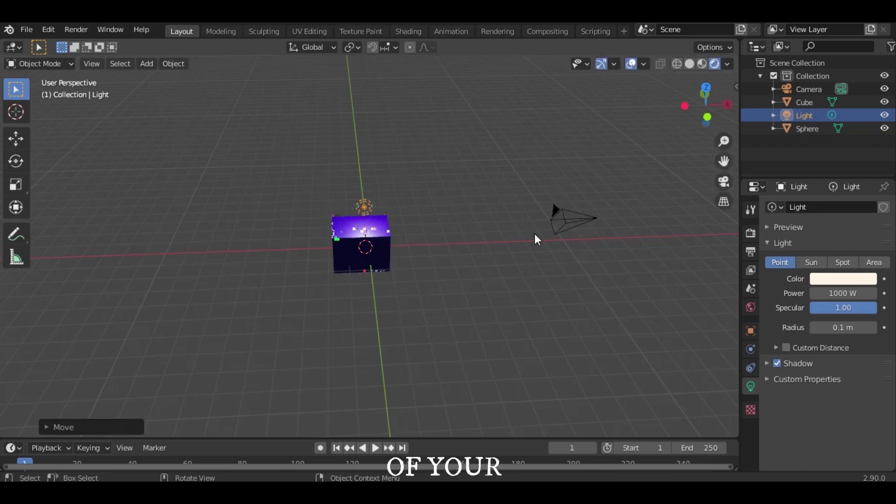
pyautogui.click(497, 254)
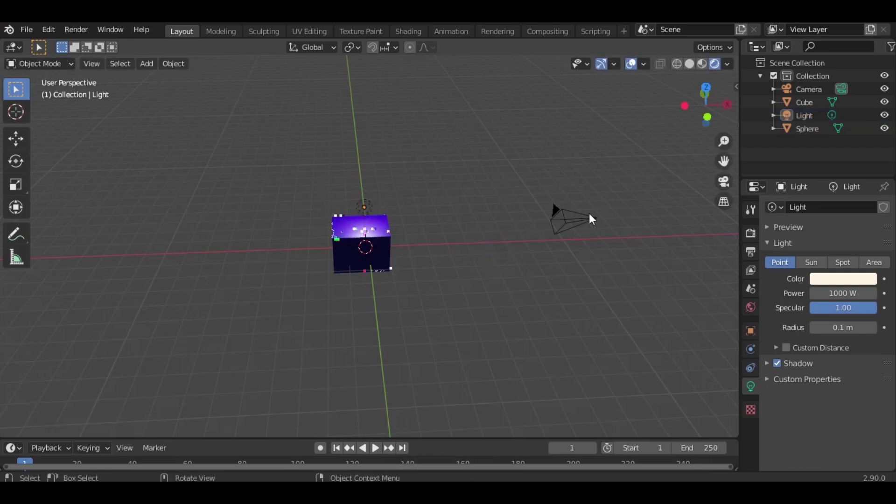
# Render the scene as an image, inspect the whole cube in the render result, and close the render window.
pyautogui.click(721, 181)
pyautogui.click(720, 181)
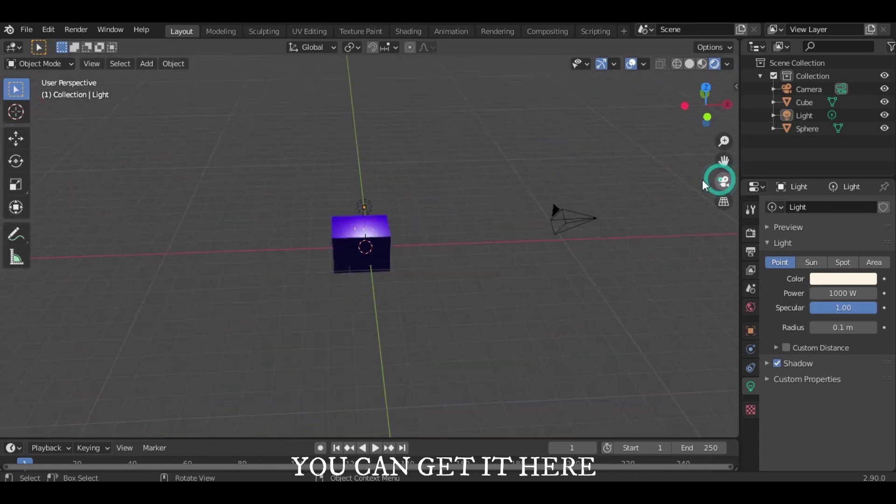
pyautogui.click(76, 29)
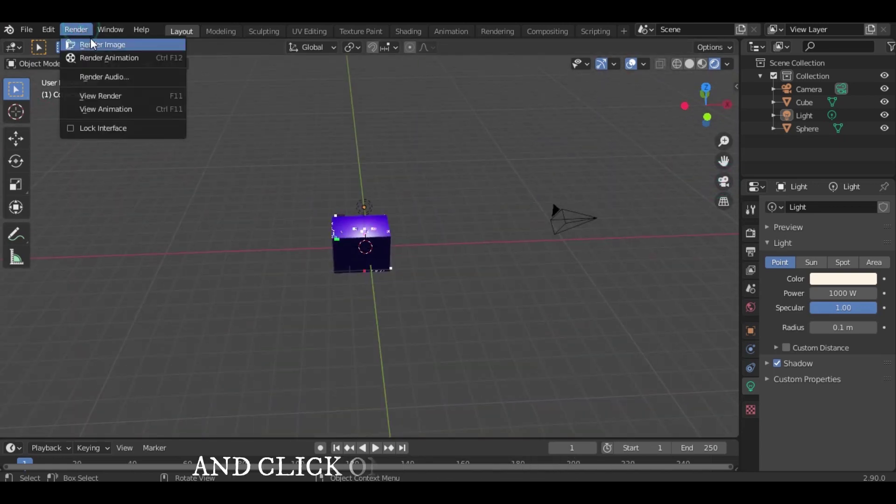
pyautogui.click(98, 45)
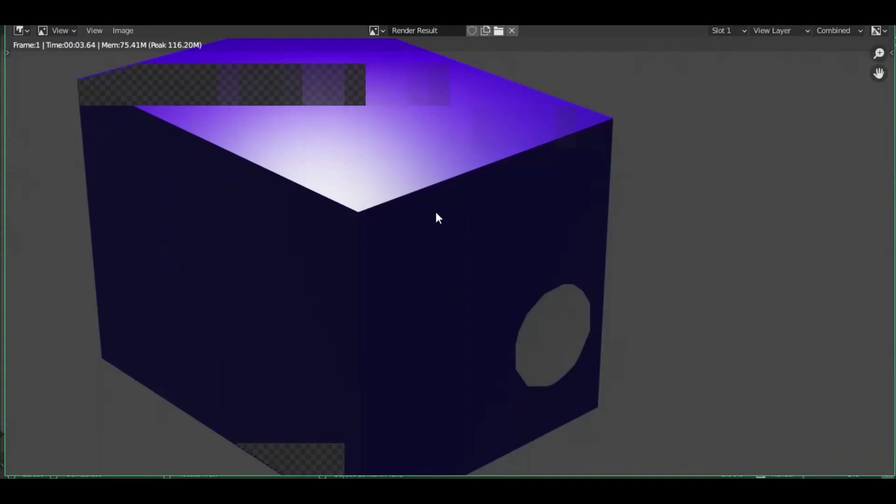
pyautogui.scroll(-3, 435, 213)
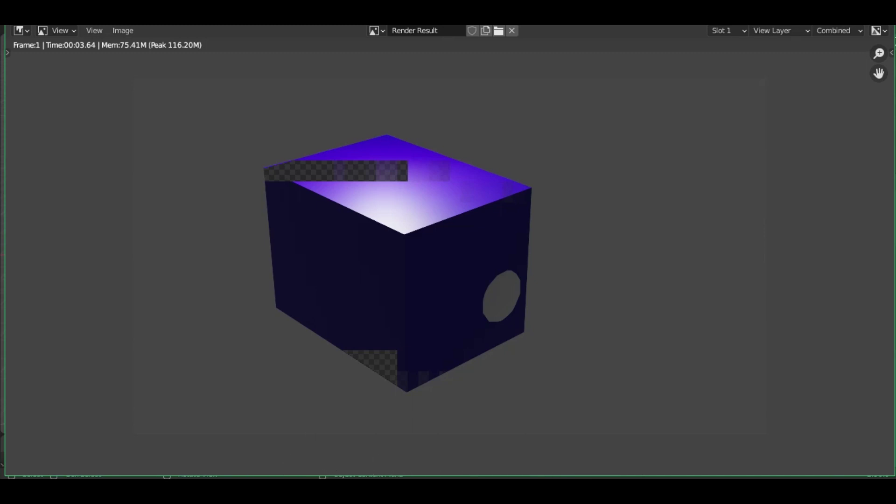
pyautogui.click(882, 18)
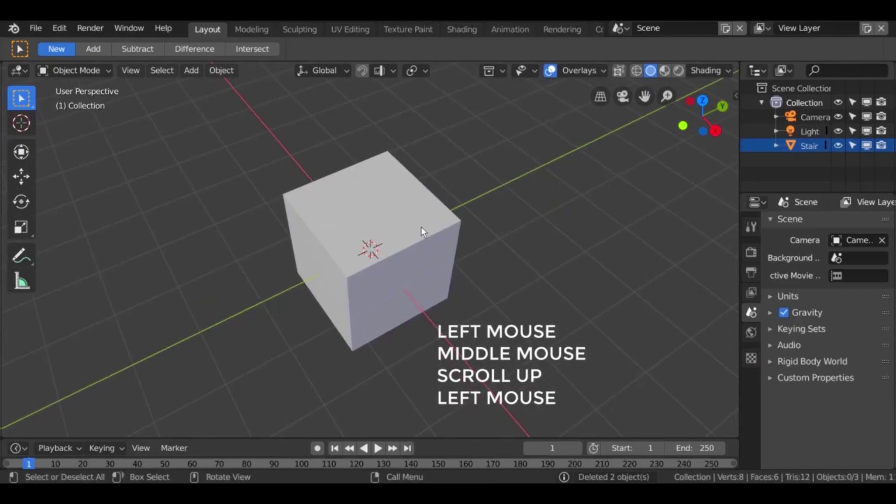
# Scale the Stair cube to 0.1 along Z and 0.5 along X to form a flat stair tread.
pyautogui.click(420, 230)
pyautogui.moveTo(420, 231); pyautogui.dragTo(473, 283, button='middle')
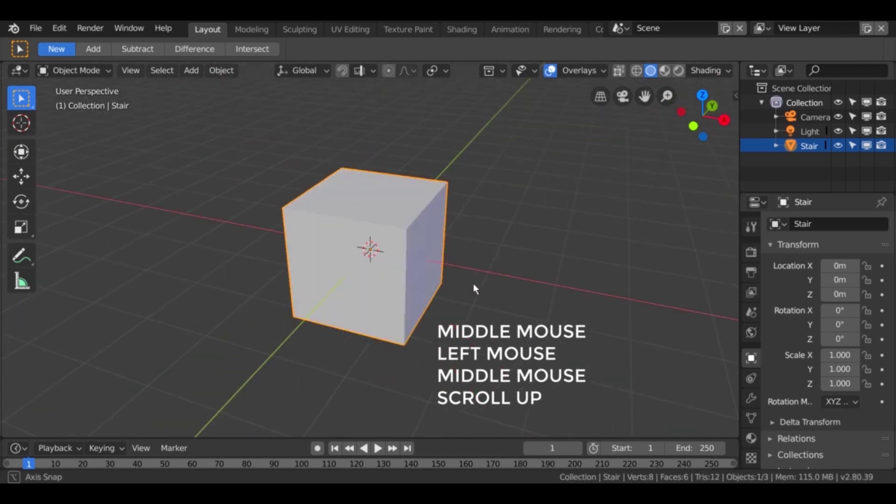
pyautogui.write('sz.1')
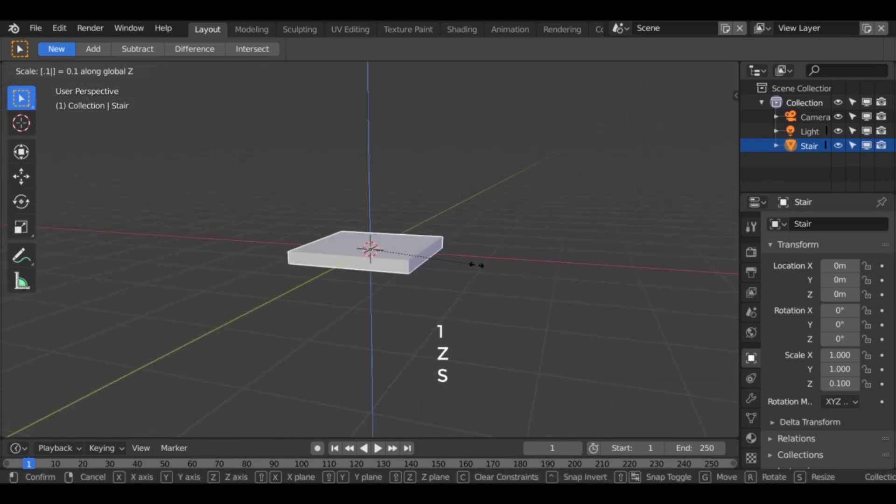
pyautogui.press('Return')
pyautogui.write('sx')
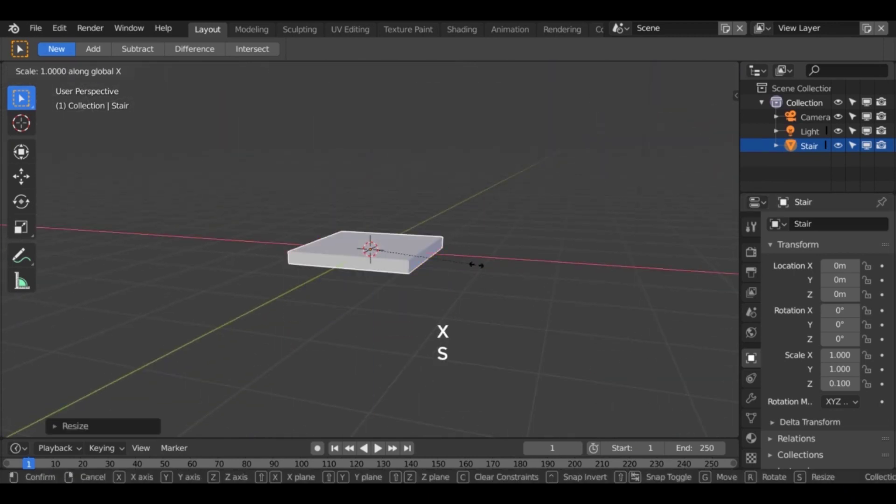
pyautogui.write('.5')
pyautogui.press('Return')
# In the right orthographic view, raise the stair tread 0.1 m along Z so its underside rests on the ground line.
pyautogui.moveTo(476, 264); pyautogui.dragTo(460, 278, button='middle')
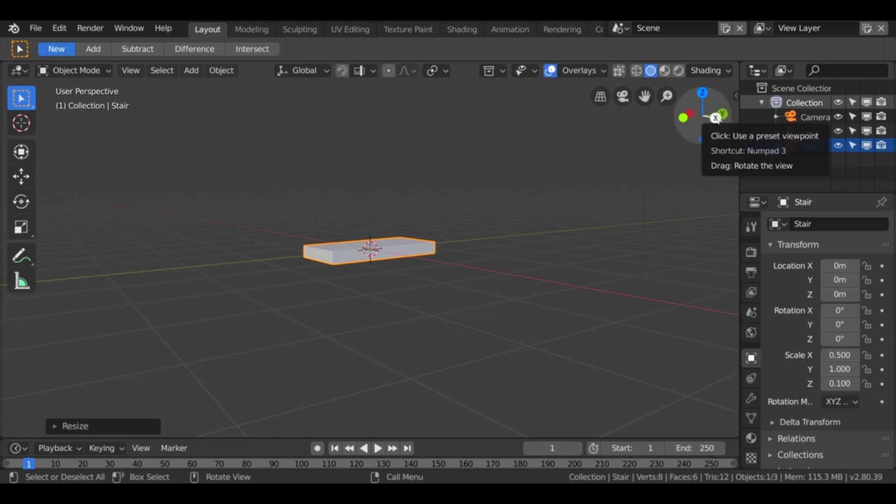
pyautogui.click(716, 118)
pyautogui.press('KP_3')
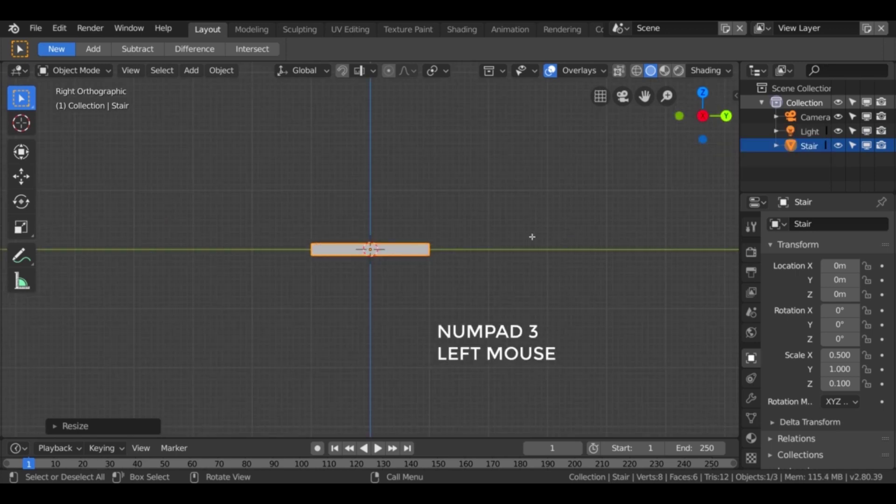
pyautogui.scroll(6, 424, 266)
pyautogui.press('g')
pyautogui.press('z')
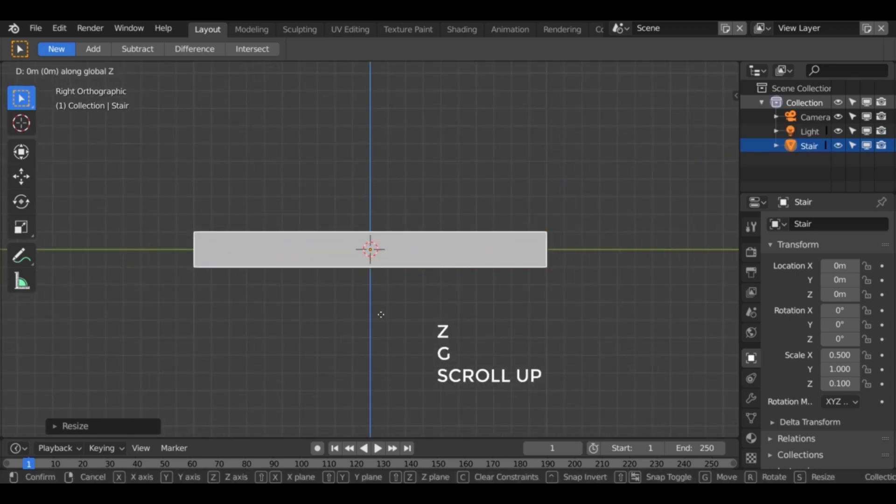
pyautogui.click(350, 292)
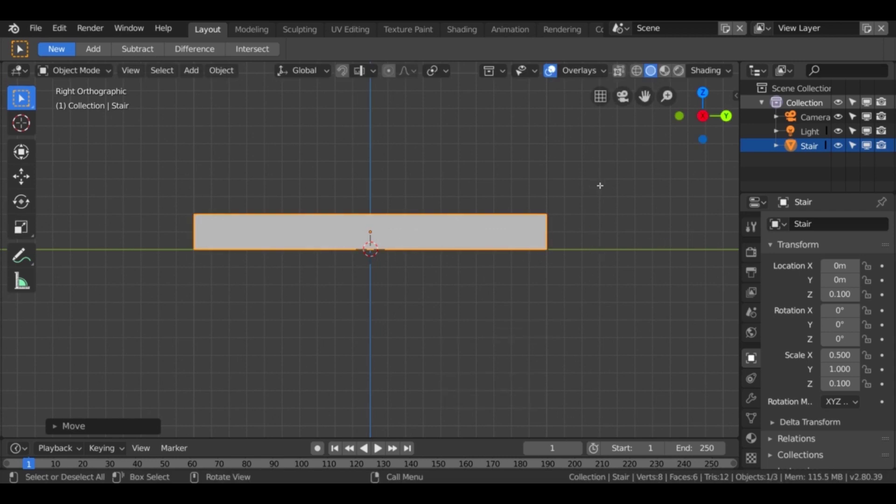
# In the top orthographic view, duplicate the stair tread and place the copy beside it, about 1.2 m in negative X.
pyautogui.press('KP_7')
pyautogui.scroll(-2, 536, 196)
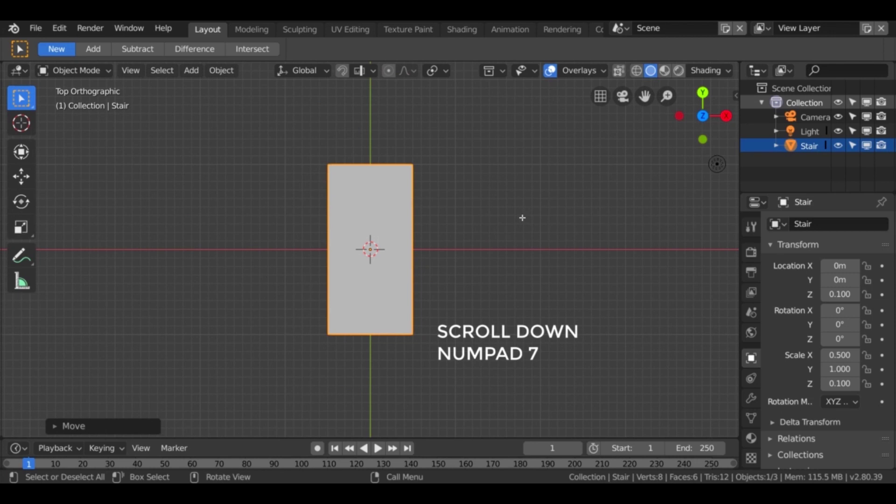
pyautogui.hotkey('shift', 'd')
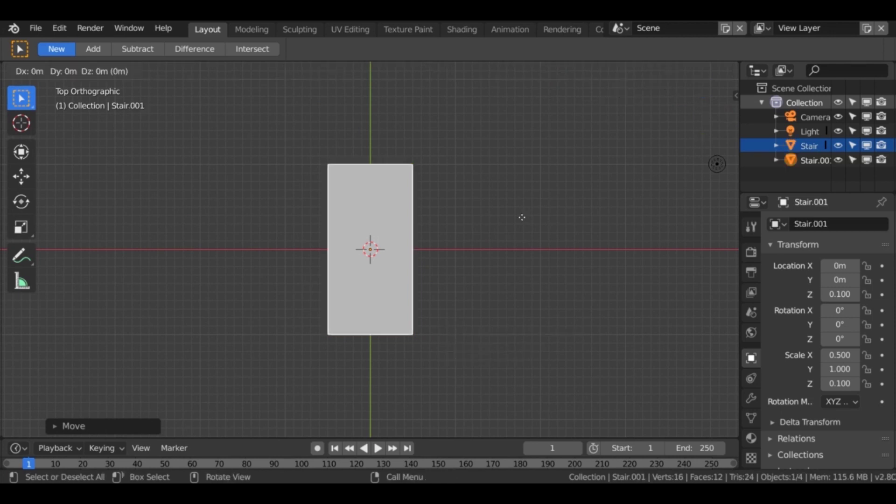
pyautogui.click(419, 215)
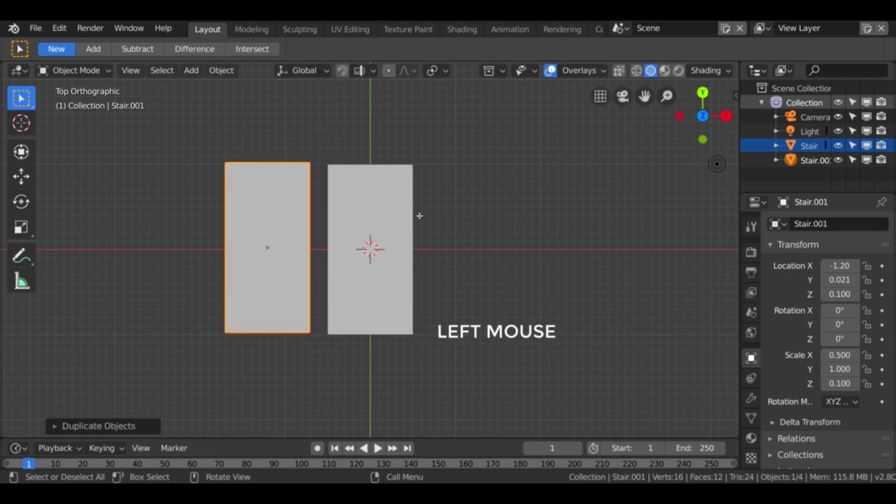
# Rotate the duplicated tread by -30° about the Z axis.
pyautogui.press('r')
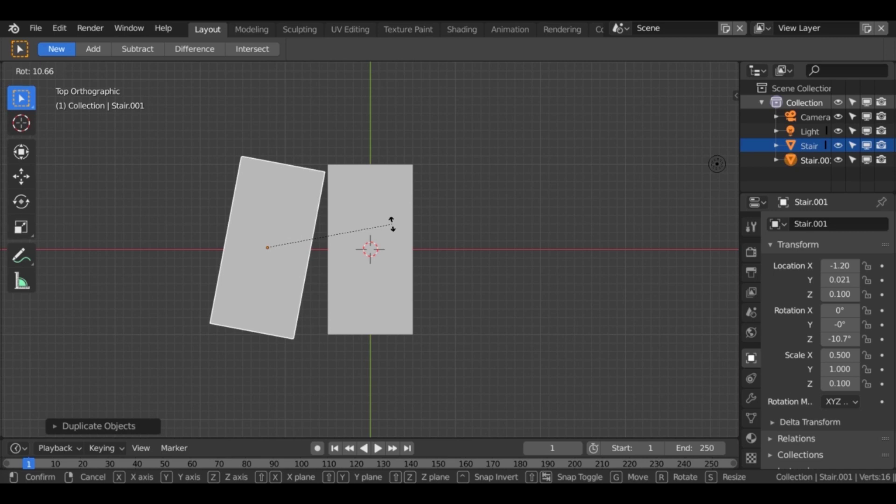
pyautogui.press('Escape')
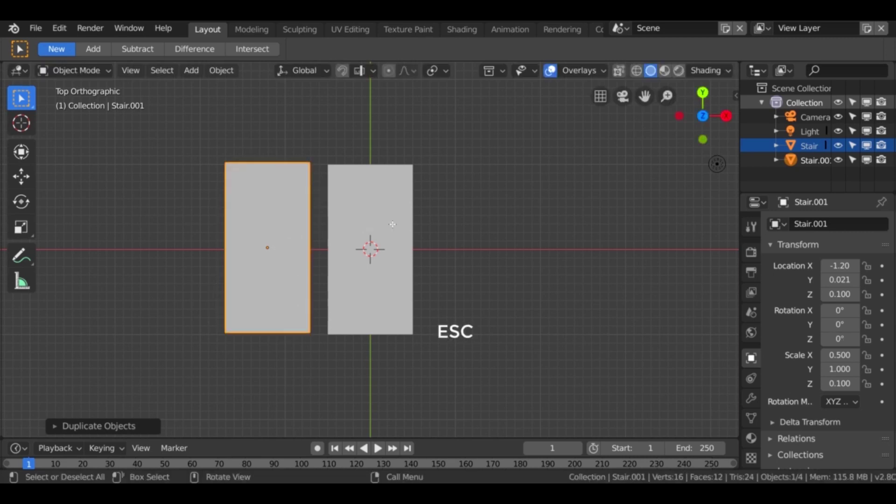
pyautogui.press('r')
pyautogui.press('z')
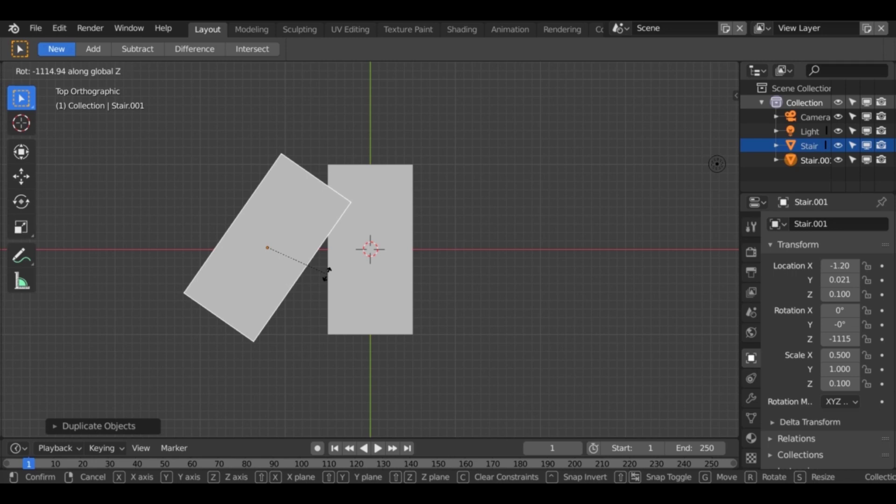
pyautogui.write('30')
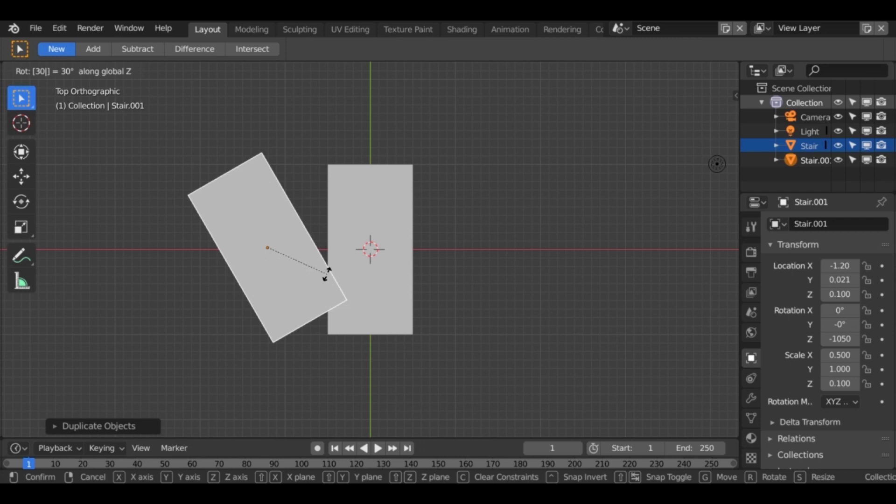
pyautogui.press('-')
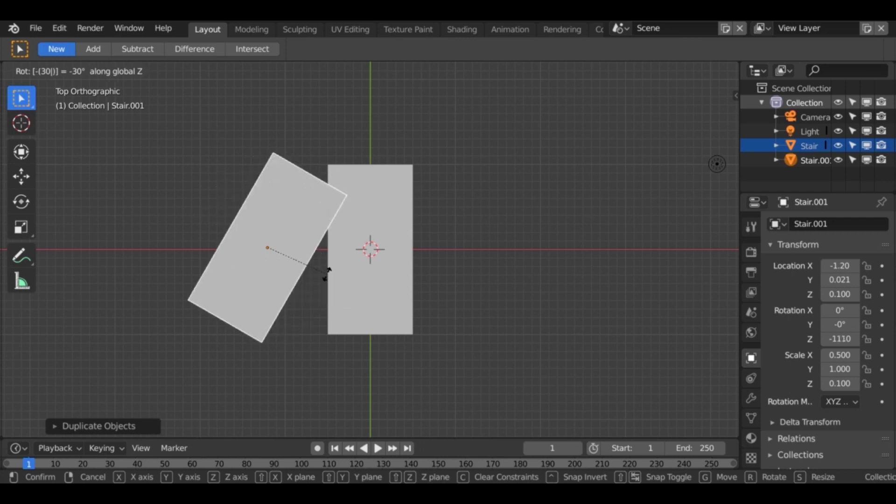
pyautogui.press('Return')
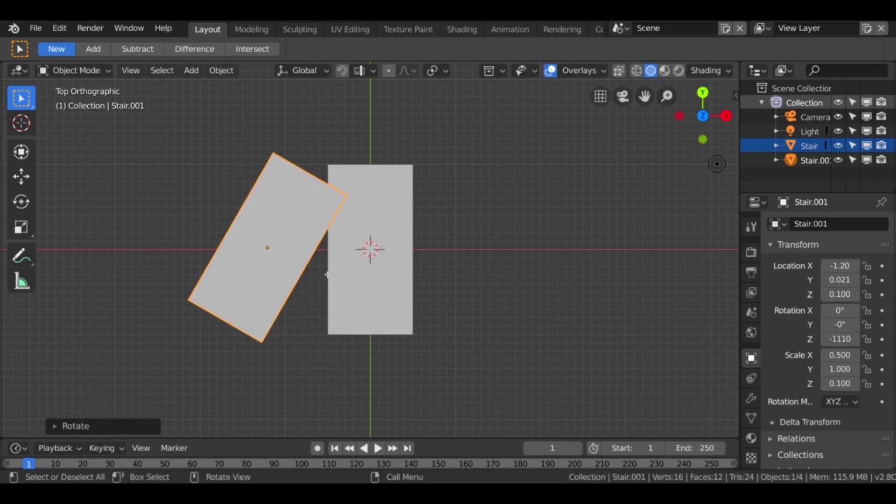
# Move the rotated tread over the first one, to about X -0.43 m and Y 0.12 m, and raise it to about Z 0.297 m.
pyautogui.press('g')
pyautogui.click(292, 283)
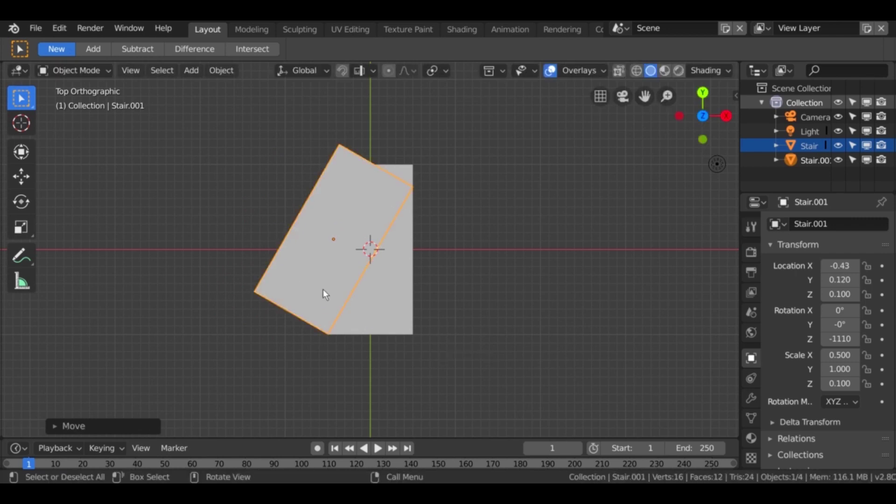
pyautogui.press('KP_1')
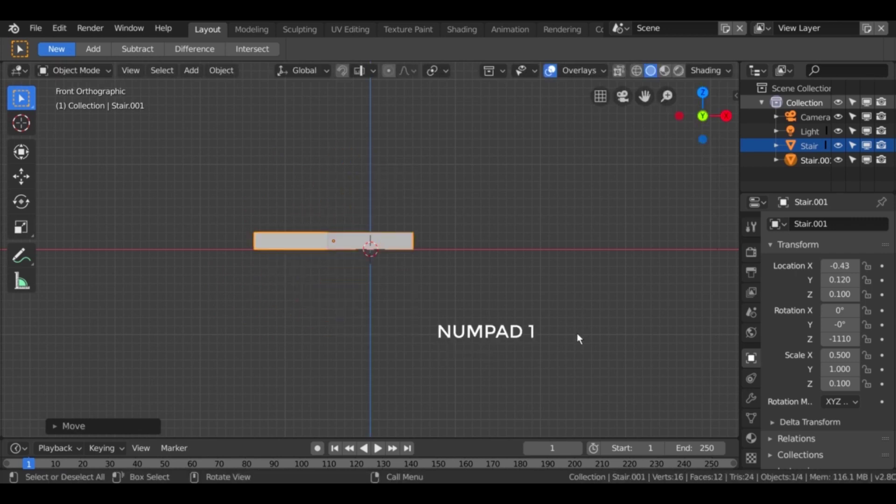
pyautogui.press('g')
pyautogui.press('z')
pyautogui.click(443, 333)
pyautogui.moveTo(443, 334); pyautogui.dragTo(418, 213, button='middle')
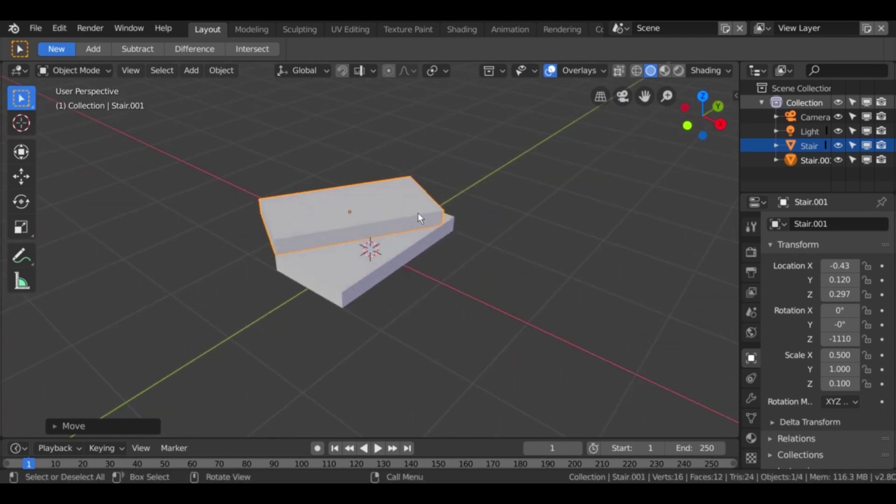
# In the front orthographic view, duplicate the second tread and place the copy on top of it at about Z 0.504 m.
pyautogui.press('KP_1')
pyautogui.hotkey('shift', 'd')
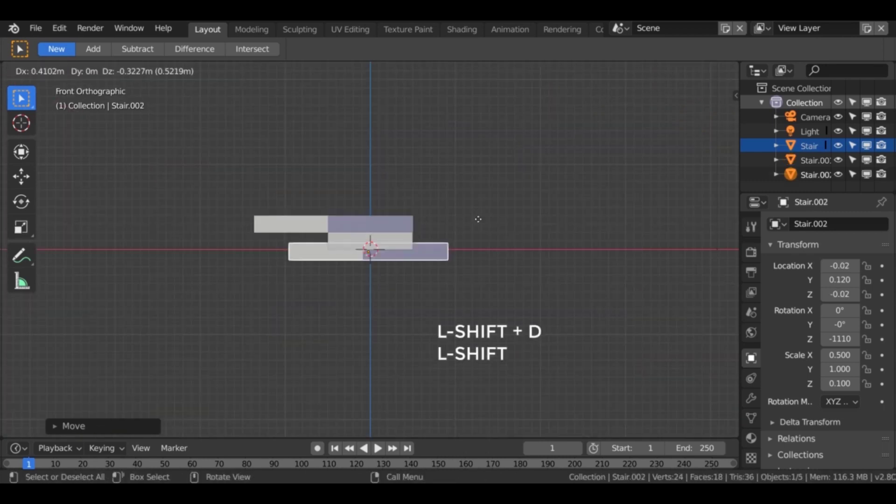
pyautogui.click(441, 206)
# In the top orthographic view, rotate the third tread 30° clockwise about the Z axis.
pyautogui.press('KP_7')
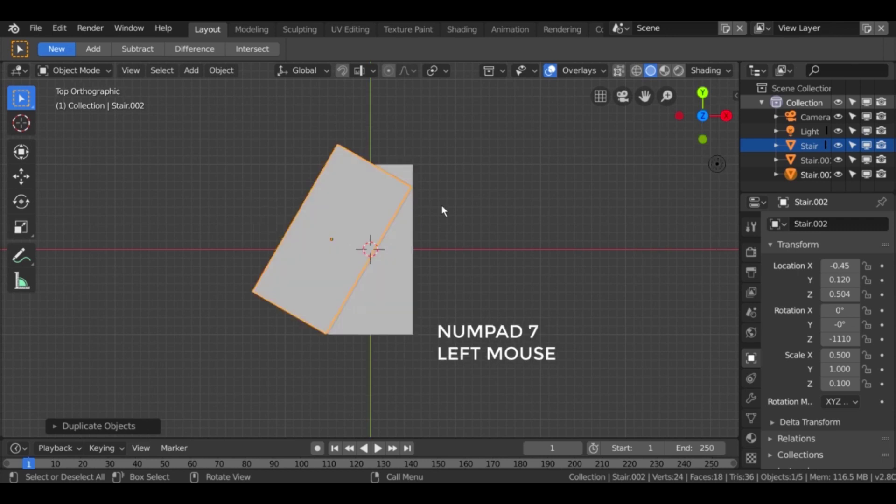
pyautogui.press('r')
pyautogui.press('3')
pyautogui.press('0')
pyautogui.press('Return')
# Move the third tread to about X -0.74 m and Y 0.459 m so it fans out from the second one.
pyautogui.press('g')
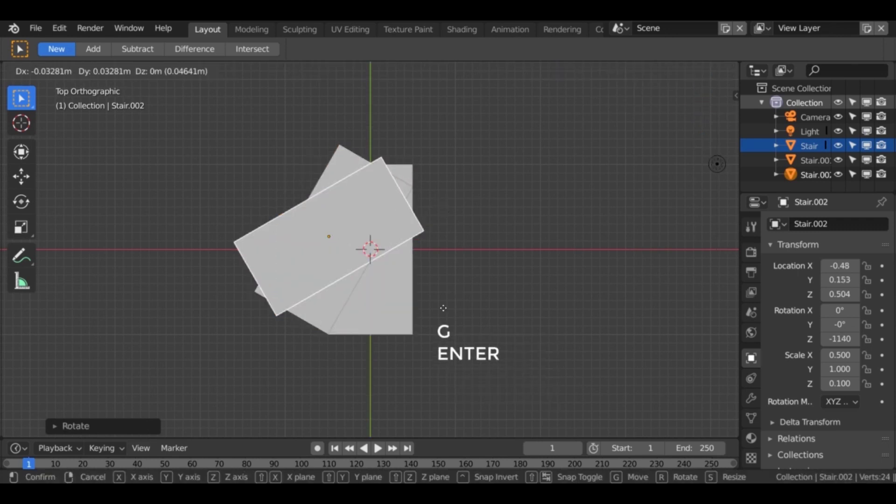
pyautogui.click(422, 285)
pyautogui.moveTo(628, 382); pyautogui.dragTo(521, 239, button='middle')
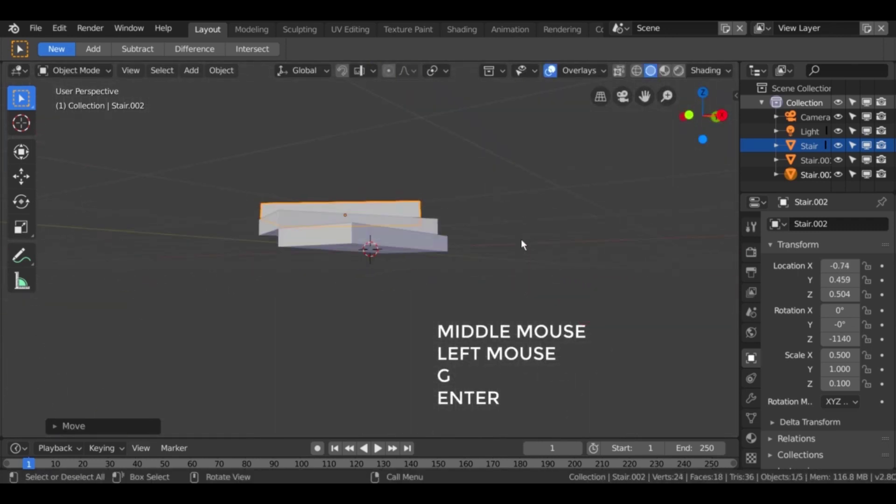
pyautogui.moveTo(478, 215); pyautogui.dragTo(473, 279, button='middle')
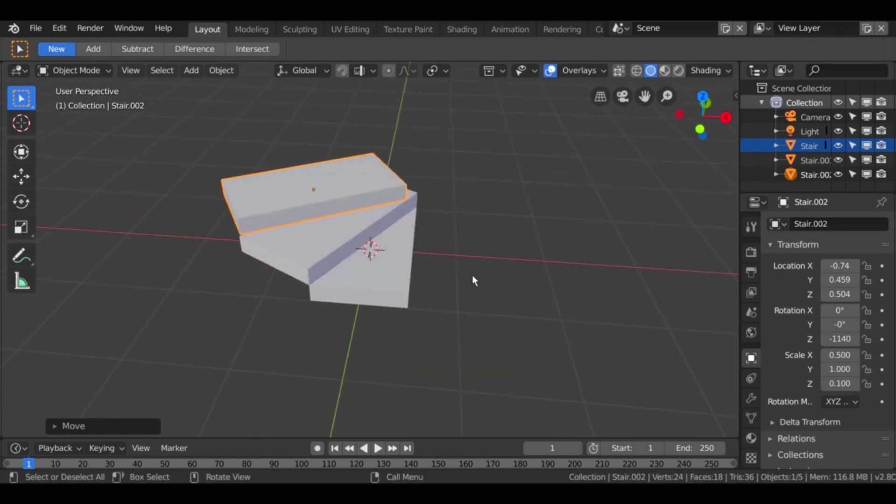
# Duplicate all three treads in place and raise the copies in the front view, bringing the highest one to about Z 1.106 m.
pyautogui.click(369, 287)
pyautogui.keyDown('shift'); pyautogui.click(284, 249); pyautogui.keyUp('shift')
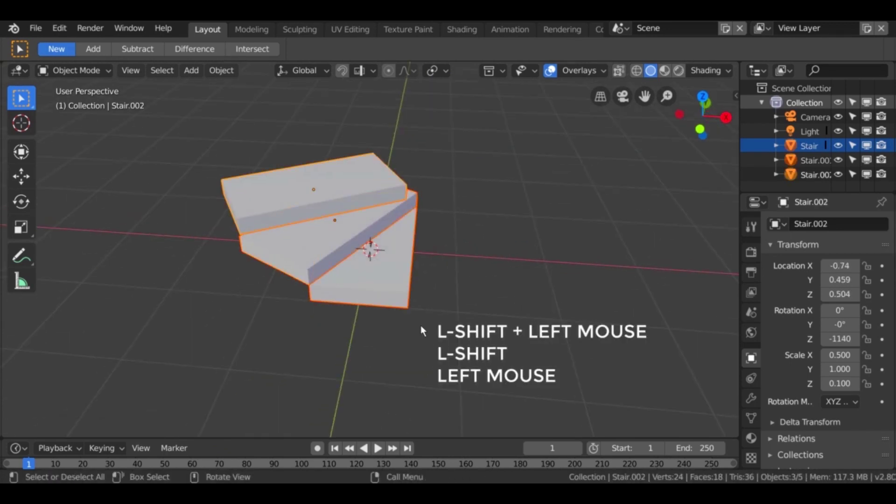
pyautogui.hotkey('shift', 'd')
pyautogui.press('Escape')
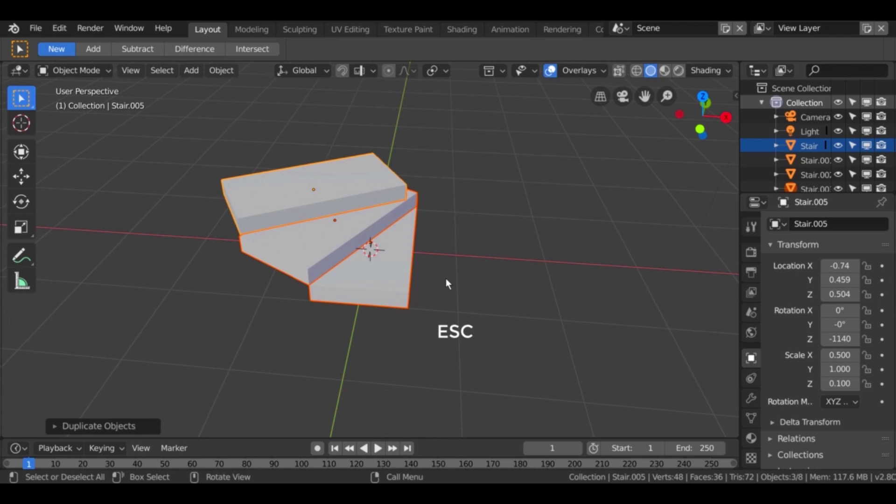
pyautogui.press('KP_1')
pyautogui.press('g')
pyautogui.click(444, 228)
# In the top view, move the three copied treads away from the originals and rotate them 90° clockwise.
pyautogui.press('KP_7')
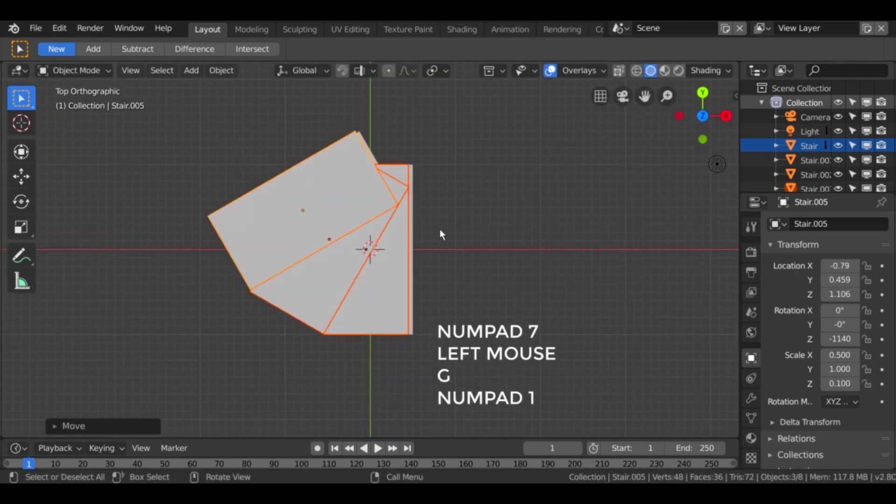
pyautogui.press('g')
pyautogui.click(368, 144)
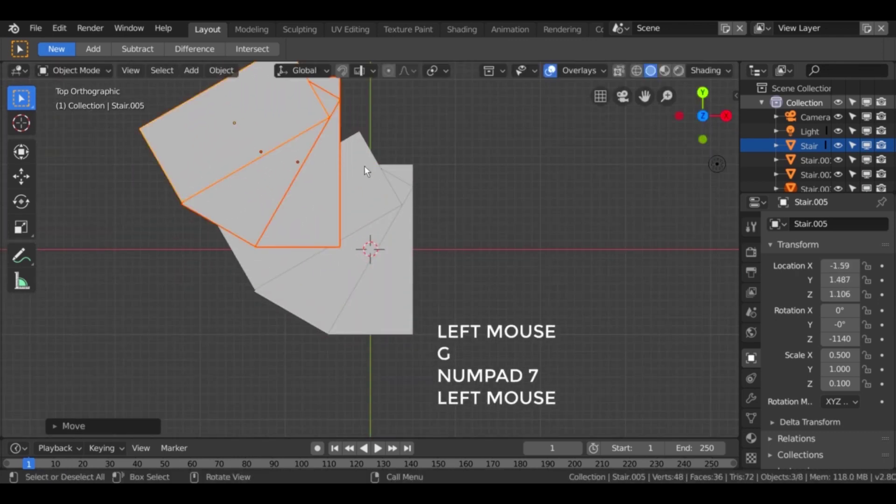
pyautogui.press('r')
pyautogui.press('9')
pyautogui.press('0')
pyautogui.press('Return')
# Move the rotated treads against the first three to continue the spiral, with the highest at about X -0.40 m and Y 1.633 m.
pyautogui.press('g')
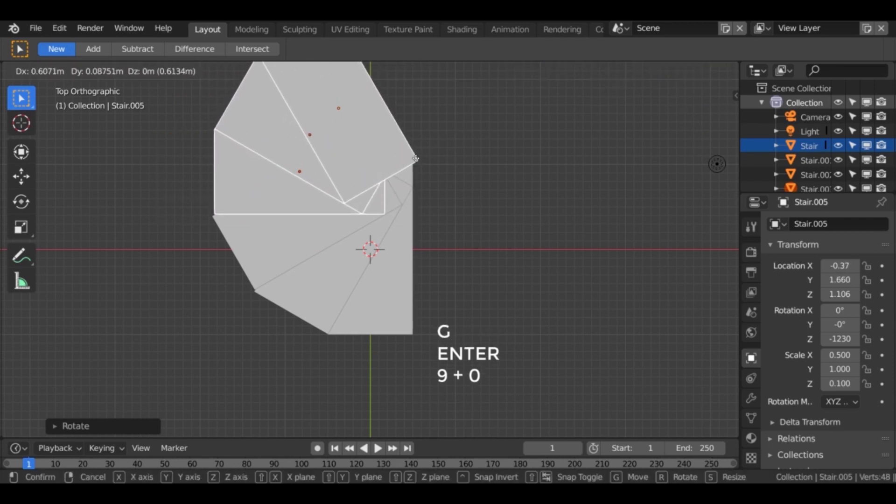
pyautogui.click(417, 163)
pyautogui.moveTo(418, 168); pyautogui.dragTo(601, 287, button='middle')
# Add a cylinder at the origin, scale it to about 0.3 and stretch it along Z to a scale of about 2.399.
pyautogui.hotkey('shift', 'a')
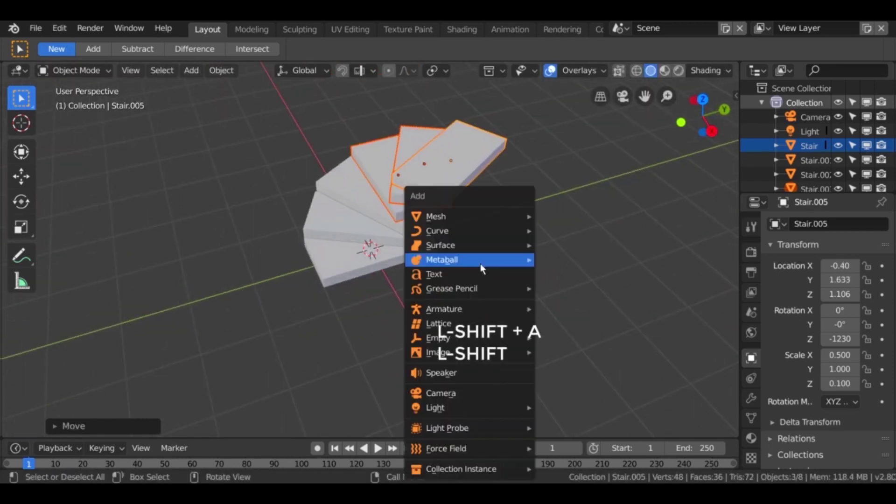
pyautogui.click(466, 216)
pyautogui.click(615, 288)
pyautogui.press('s')
pyautogui.click(426, 249)
pyautogui.press('s')
pyautogui.press('z')
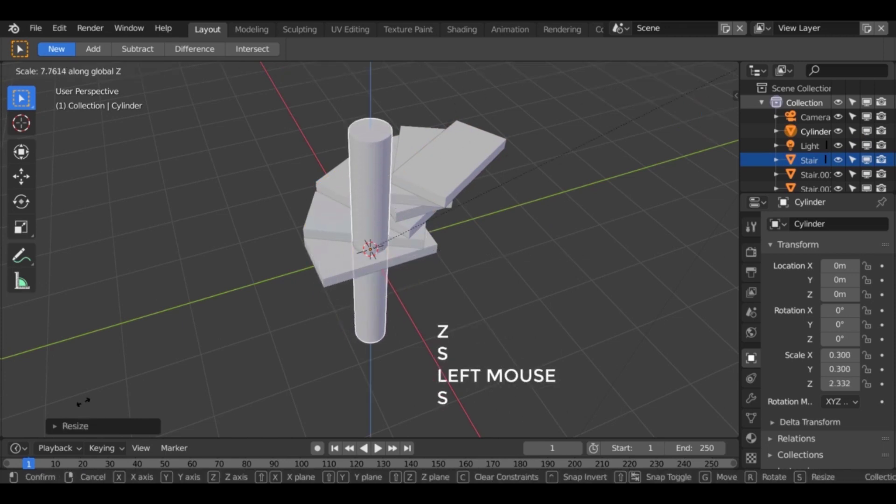
pyautogui.click(85, 380)
# In the top view, move the cylinder to about X 0.149 m and Y 0.819 m and enlarge it to an X and Y scale of about 0.572.
pyautogui.press('KP_1')
pyautogui.press('KP_7')
pyautogui.press('g')
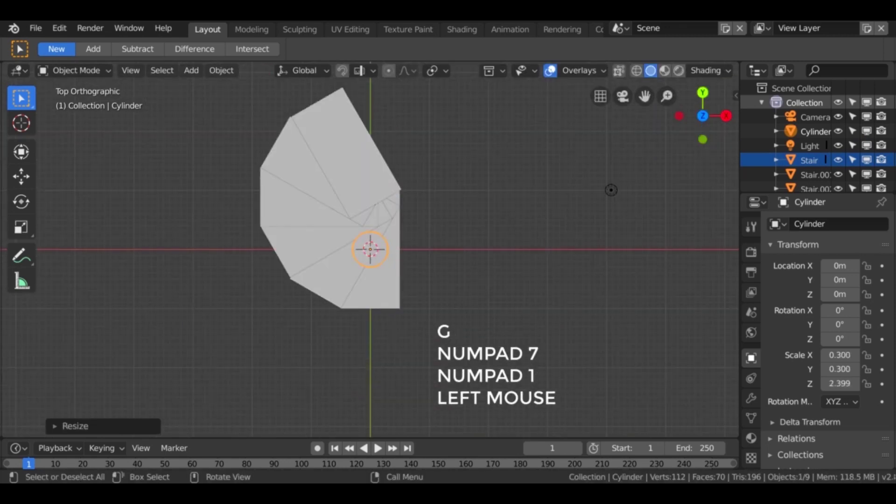
pyautogui.click(376, 232)
pyautogui.press('s')
pyautogui.click(484, 245)
pyautogui.moveTo(485, 244); pyautogui.dragTo(494, 303, button='middle')
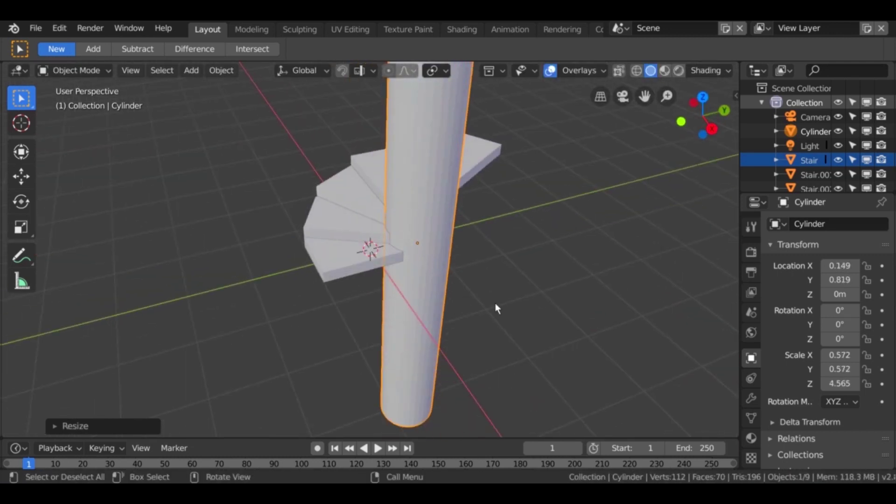
# Shorten the cylinder along Z to a scale of about 1.290 and raise it to about Z 1.151 m.
pyautogui.press('s')
pyautogui.press('z')
pyautogui.click(447, 256)
pyautogui.press('g')
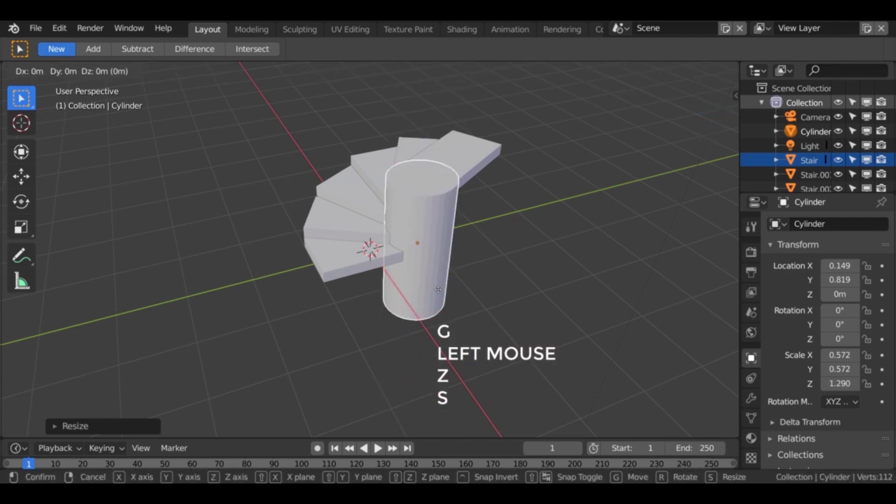
pyautogui.press('z')
pyautogui.click(426, 270)
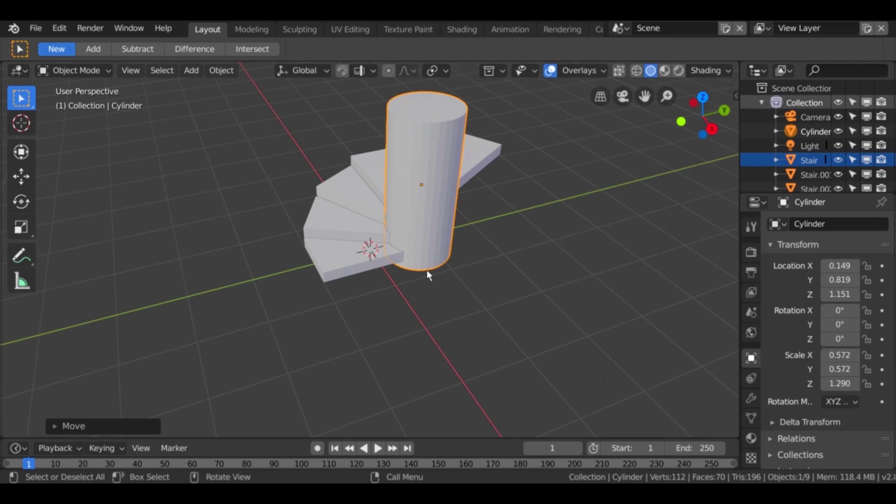
# Add a plane at the origin and scale it up into a large floor around the staircase.
pyautogui.hotkey('shift', 'a')
pyautogui.click(420, 216)
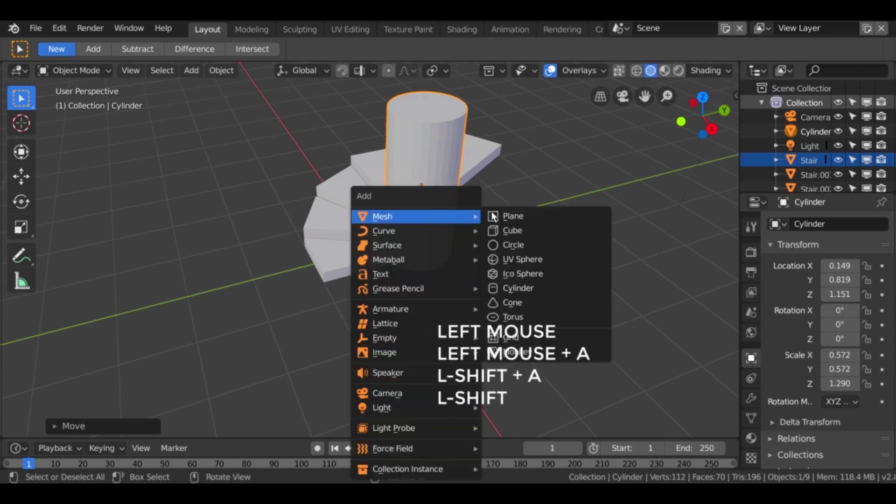
pyautogui.click(540, 220)
pyautogui.press('s')
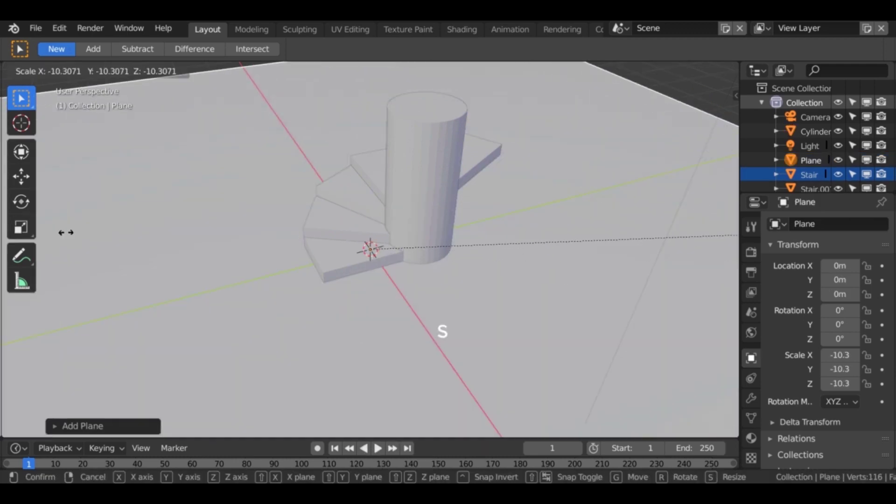
pyautogui.click(291, 228)
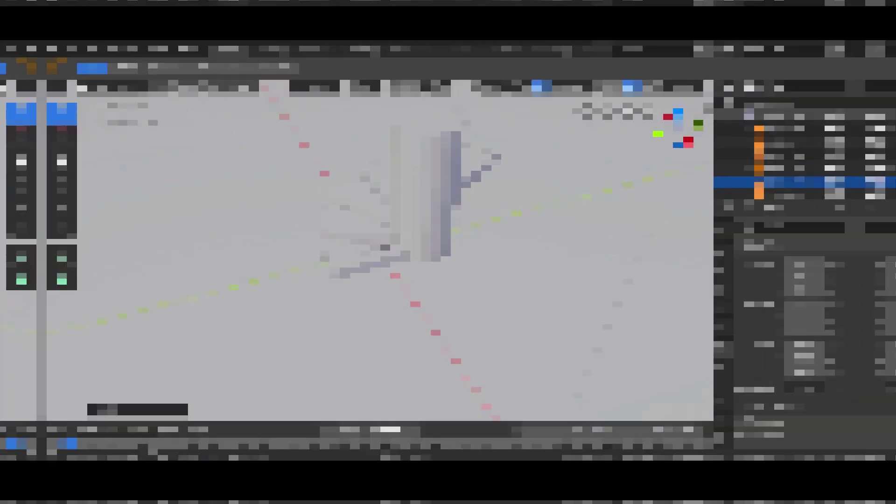